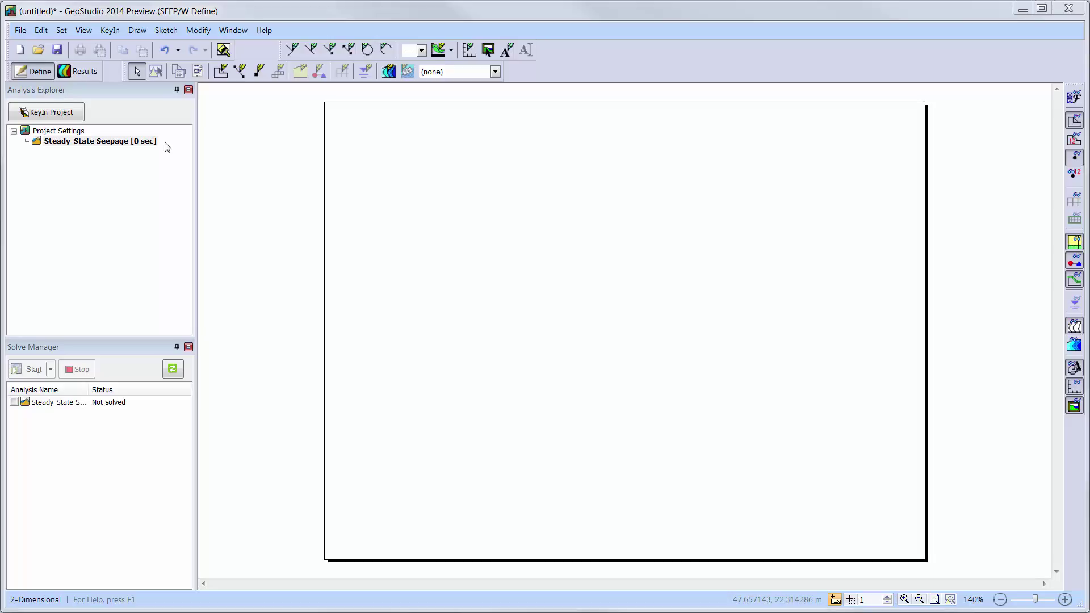
# Turn on the 1 m drawing grid display with Snap to Grid enabled.
pyautogui.click(61, 30)
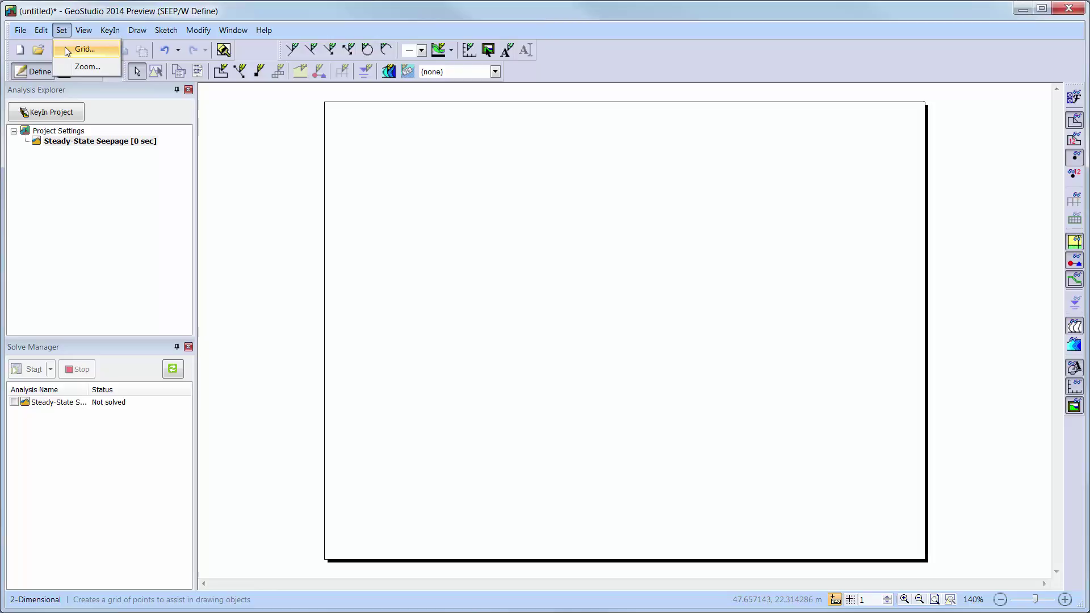
pyautogui.click(66, 47)
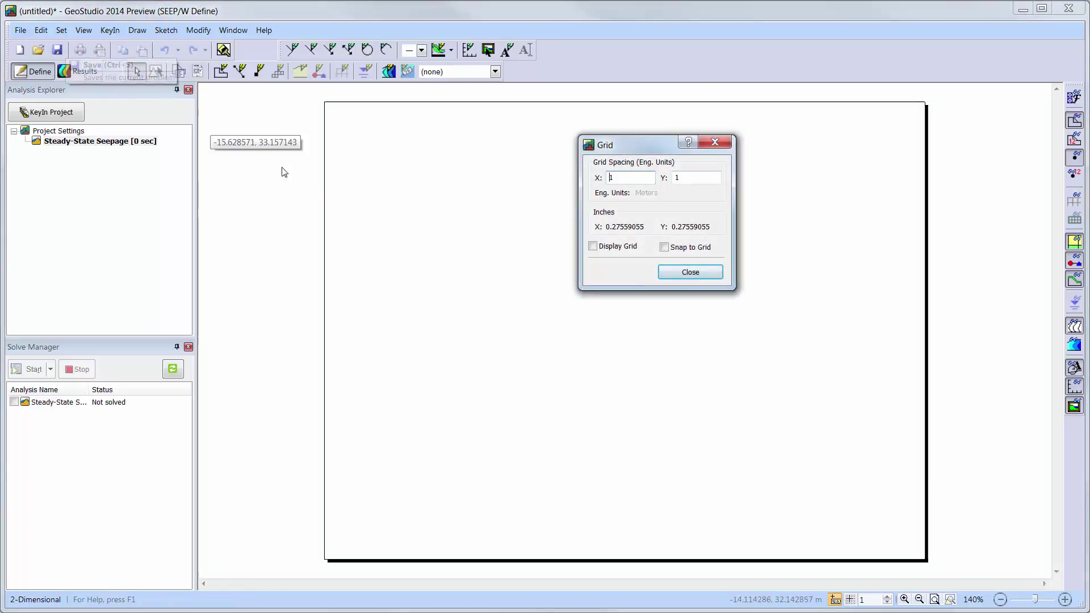
pyautogui.click(592, 246)
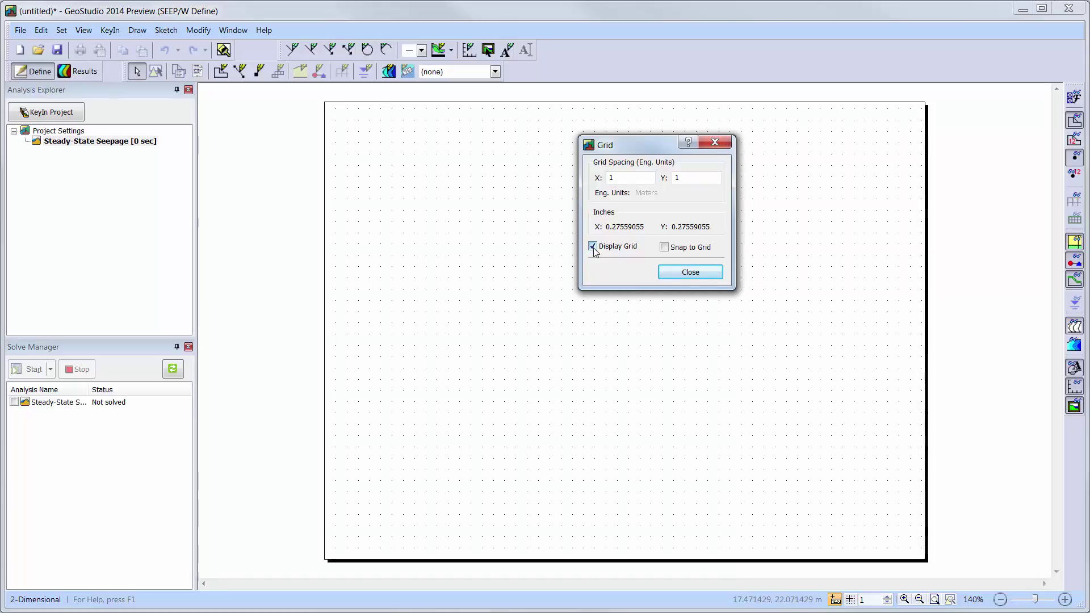
pyautogui.click(667, 249)
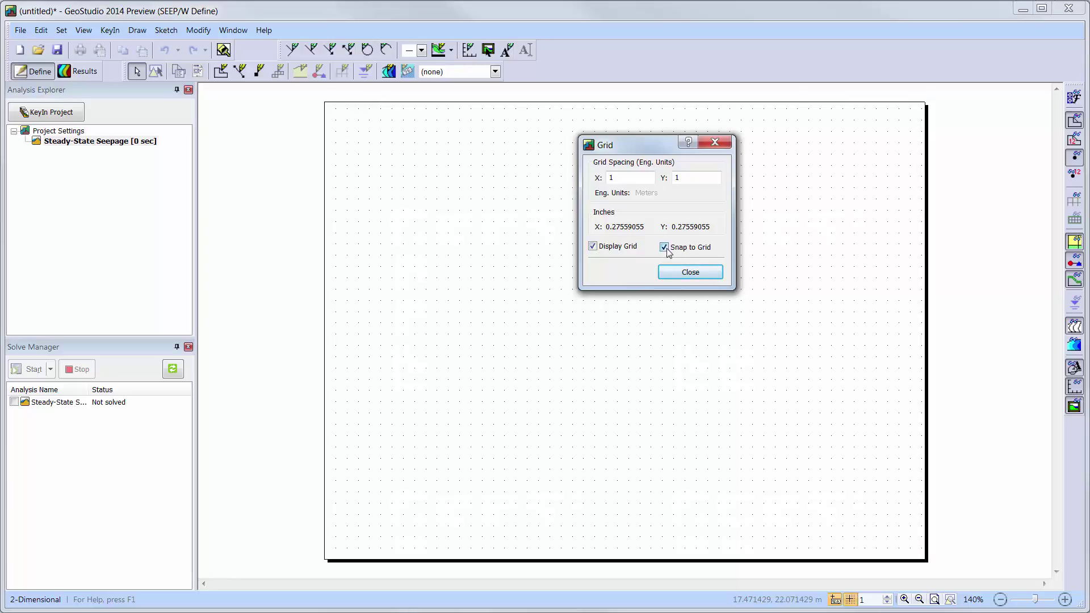
pyautogui.click(695, 272)
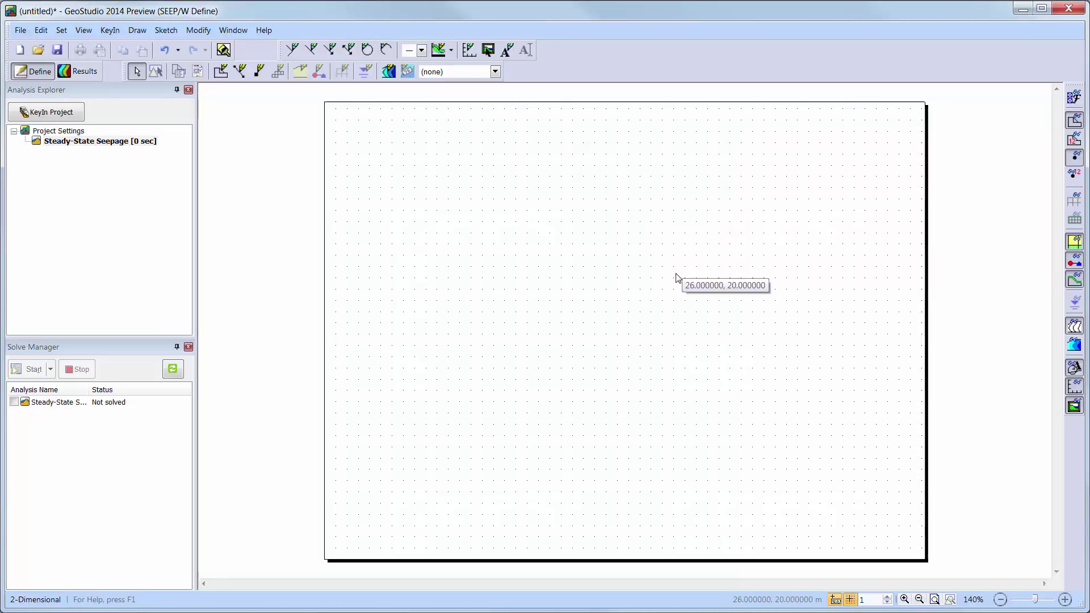
# Create sketch axes titled Distance (m) and Elevation (m), with X max 30 and Y max 20.
pyautogui.click(166, 33)
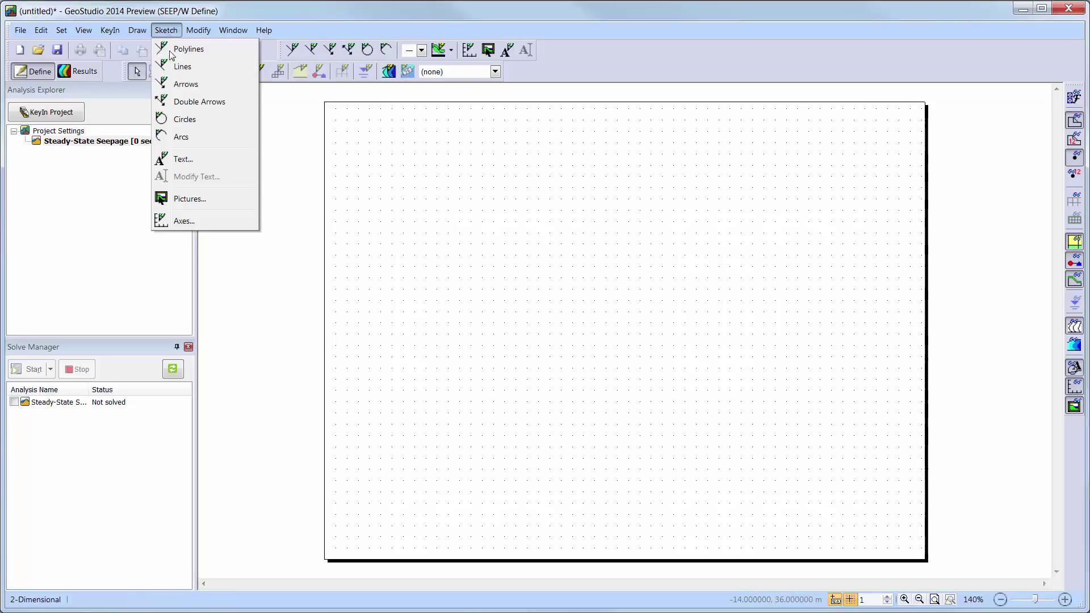
pyautogui.click(188, 221)
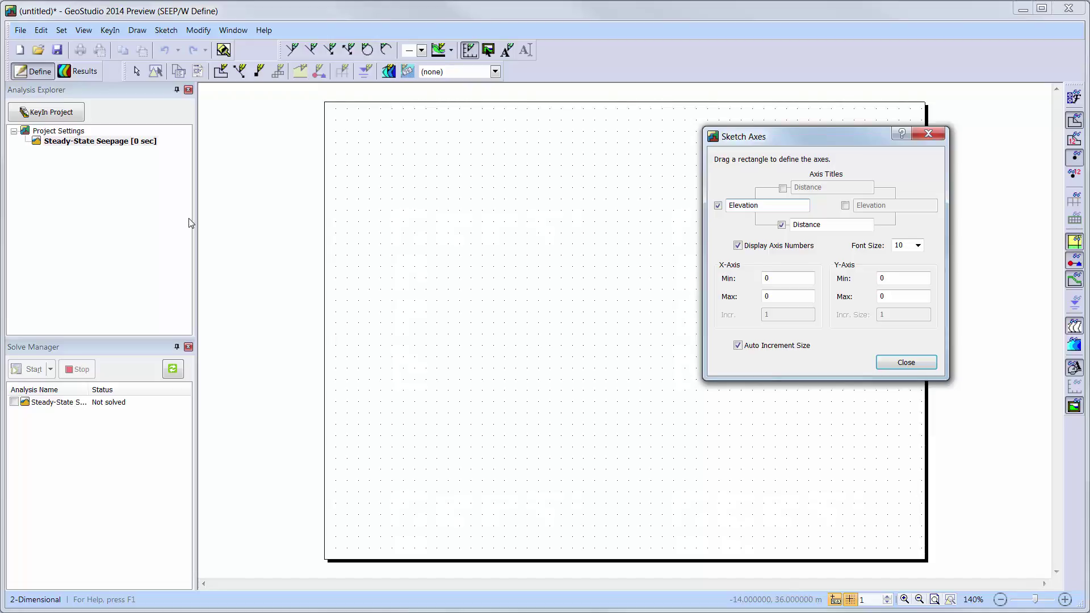
pyautogui.click(787, 207)
pyautogui.write('(m)')
pyautogui.click(831, 226)
pyautogui.write('(m)')
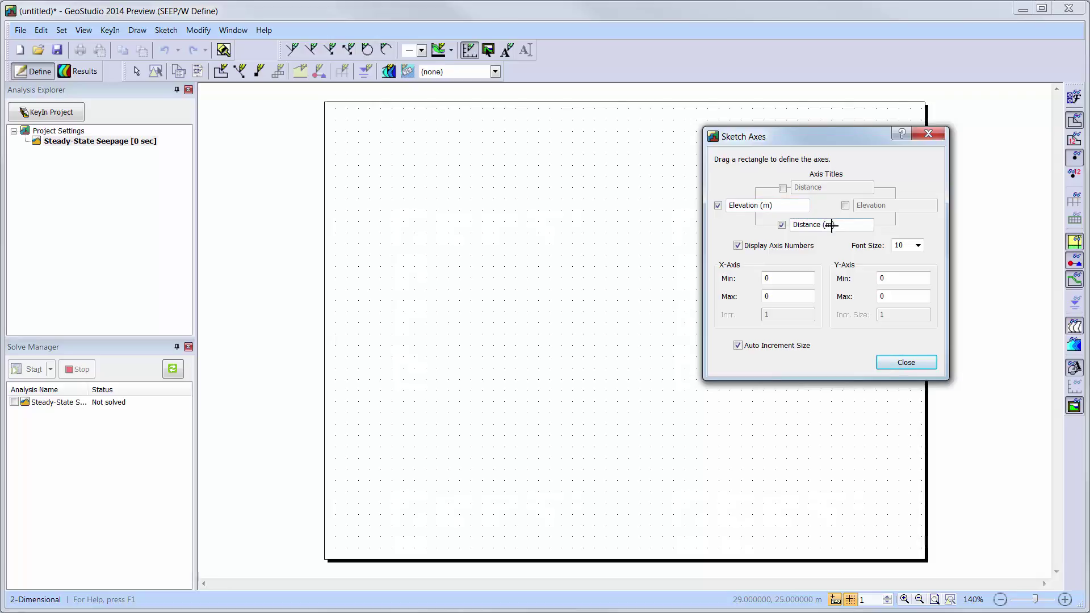
pyautogui.click(799, 298)
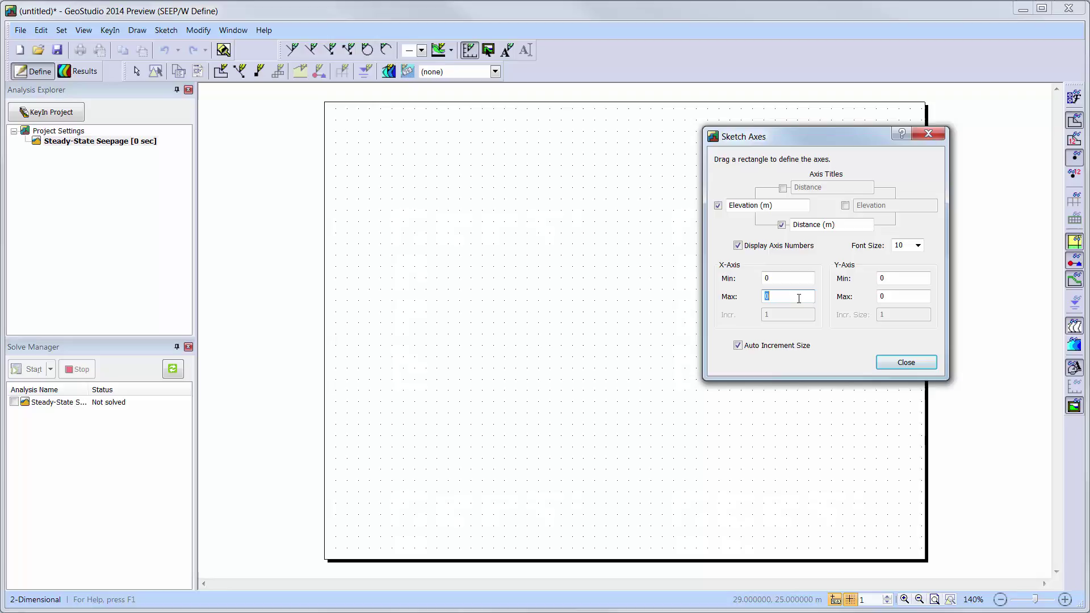
pyautogui.write('30')
pyautogui.click(907, 296)
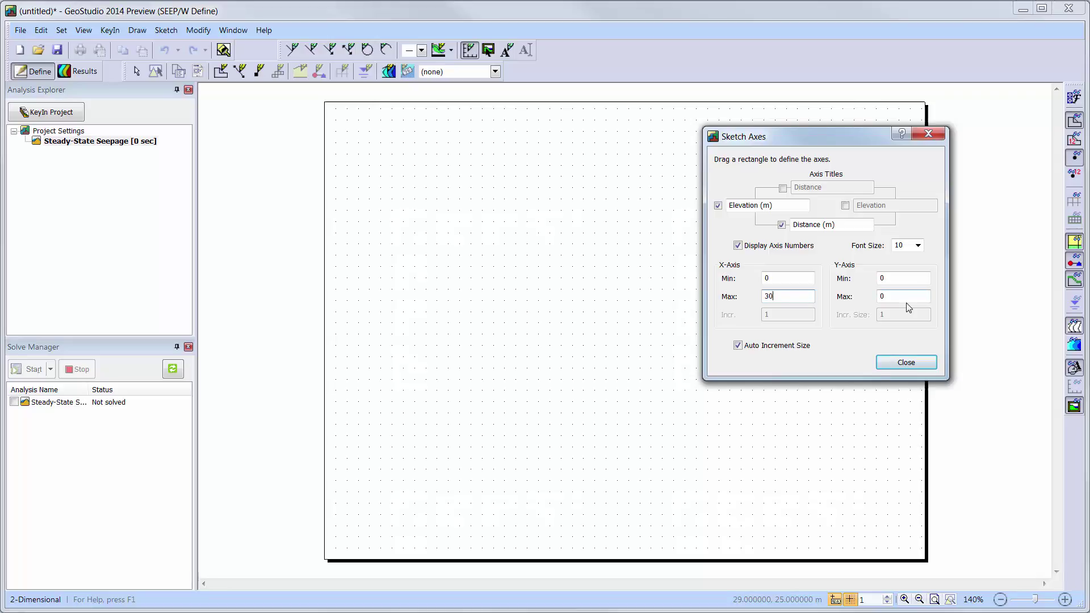
pyautogui.write('20')
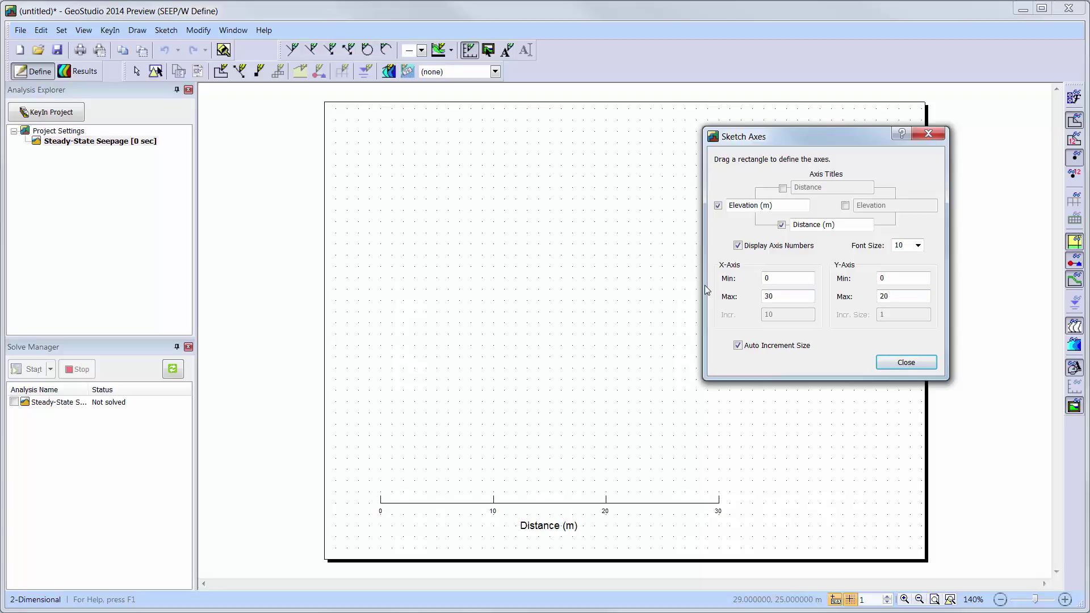
pyautogui.press('Tab')
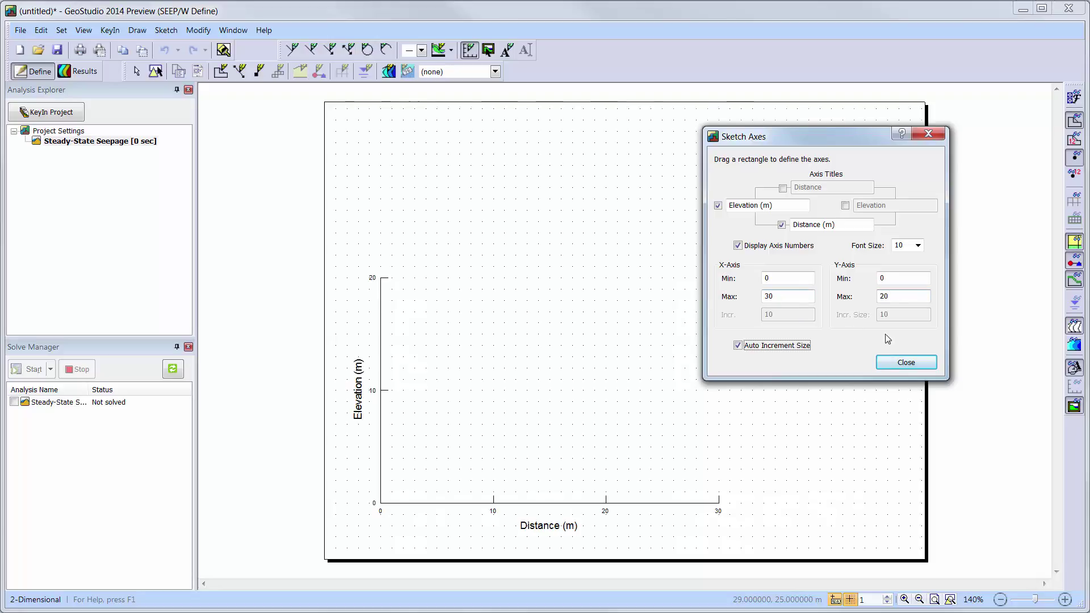
# Close the Sketch Axes settings and zoom to fit the 0–30 by 0–20 m axes.
pyautogui.click(924, 365)
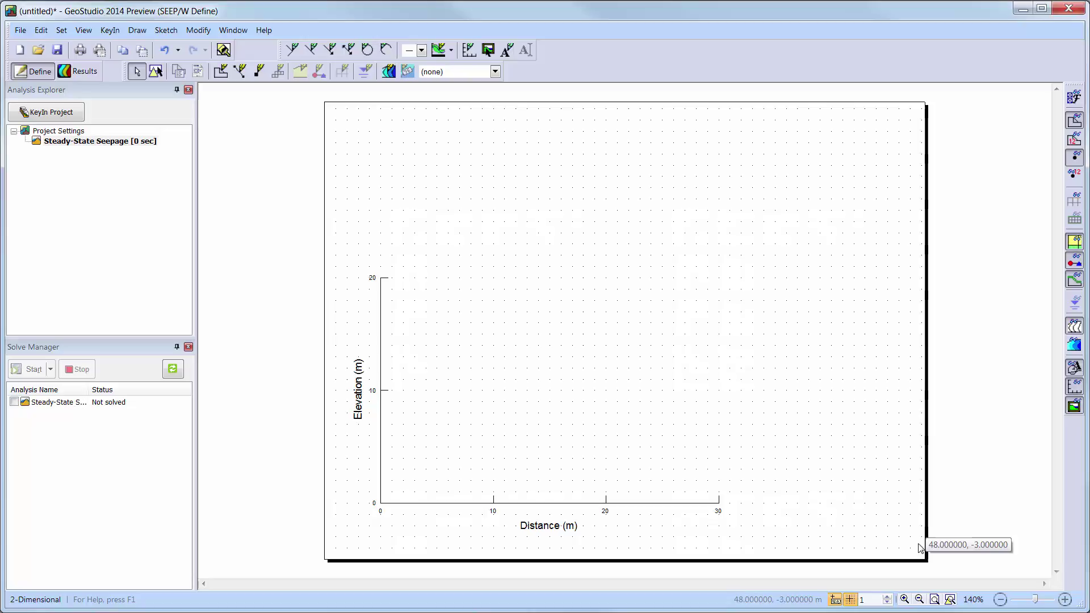
pyautogui.click(951, 600)
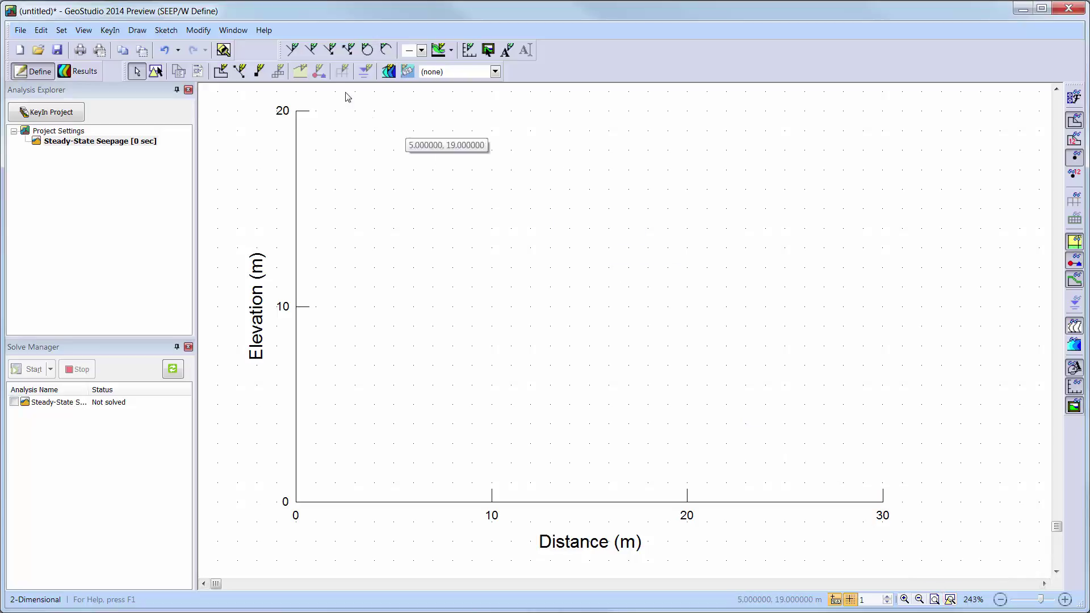
# Sketch polylines from (0,0) up to (0,20), through the 18 m pond hollow, to (10,20).
pyautogui.click(293, 52)
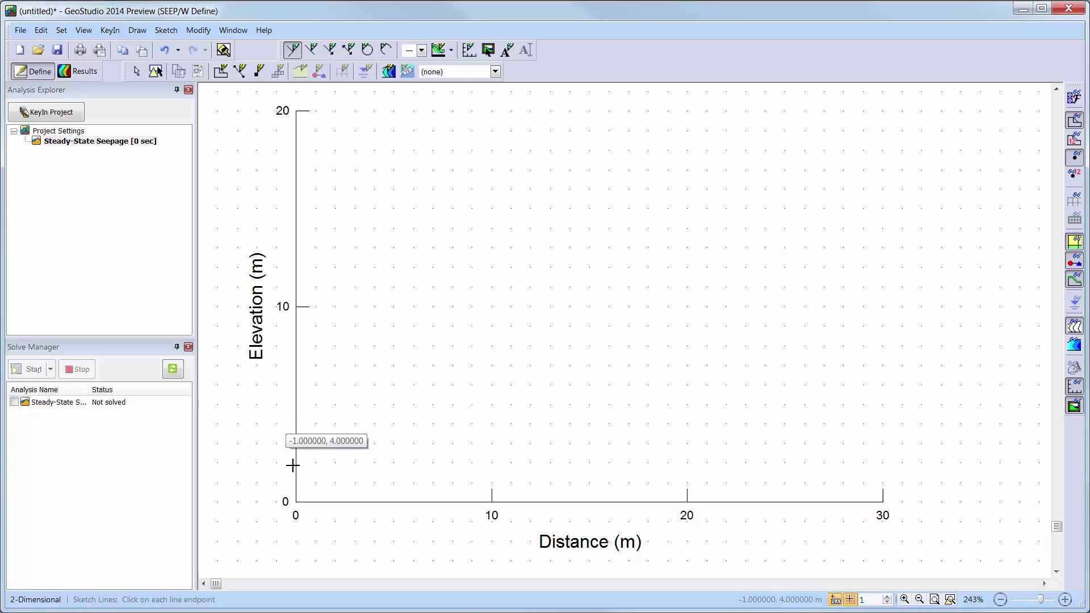
pyautogui.click(296, 501)
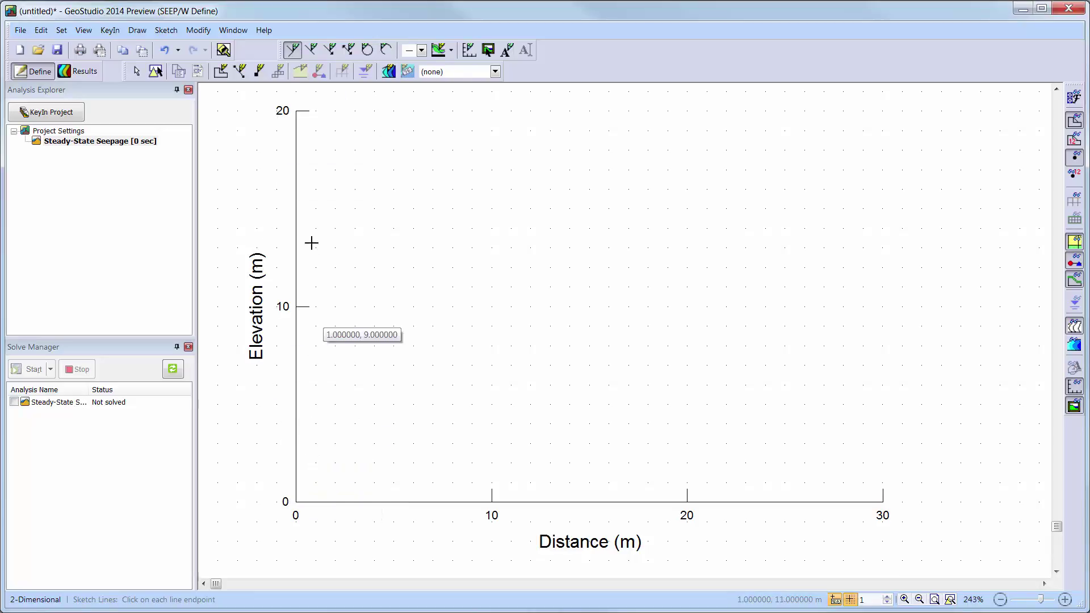
pyautogui.click(296, 111)
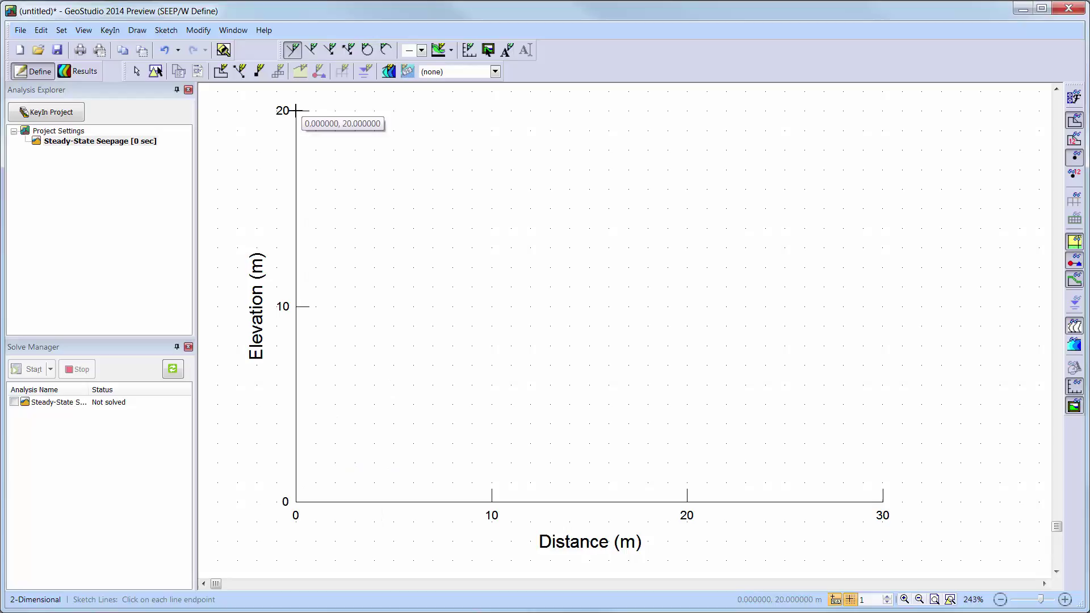
pyautogui.click(316, 111)
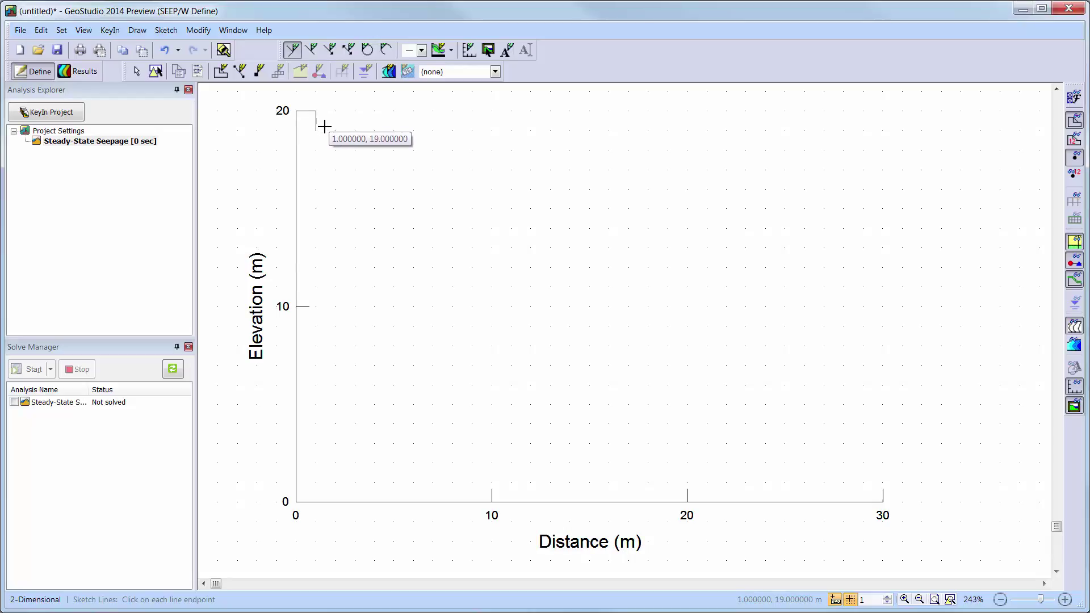
pyautogui.click(354, 149)
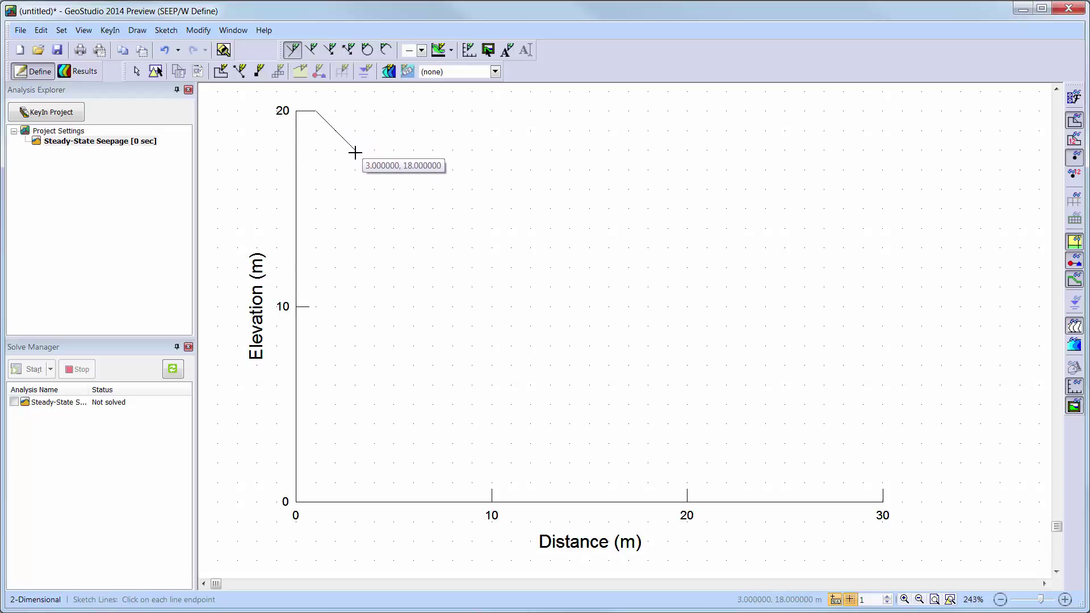
pyautogui.click(413, 150)
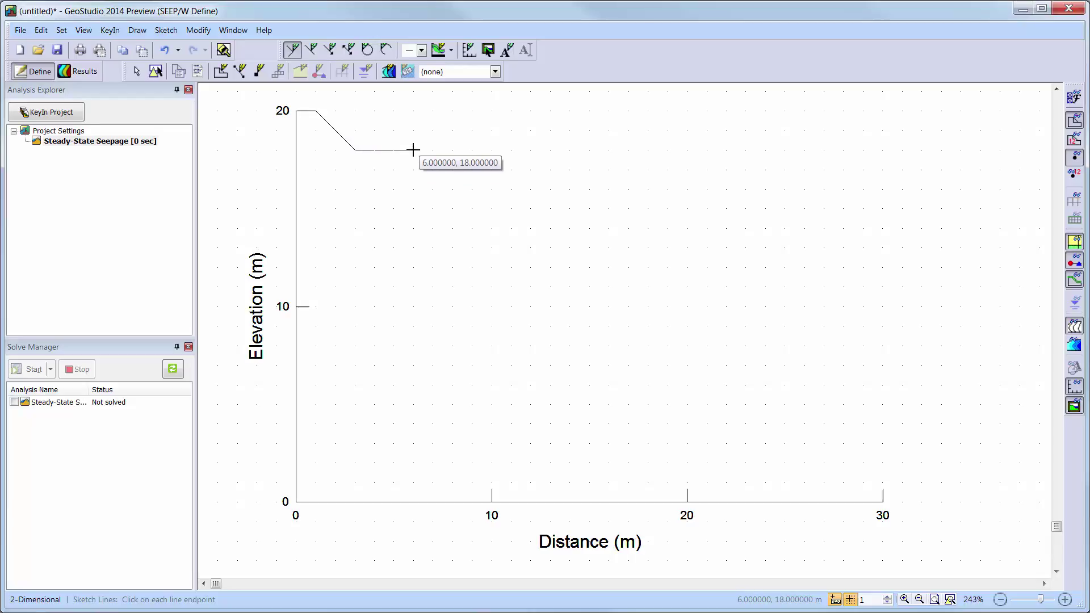
pyautogui.click(453, 111)
pyautogui.click(491, 112)
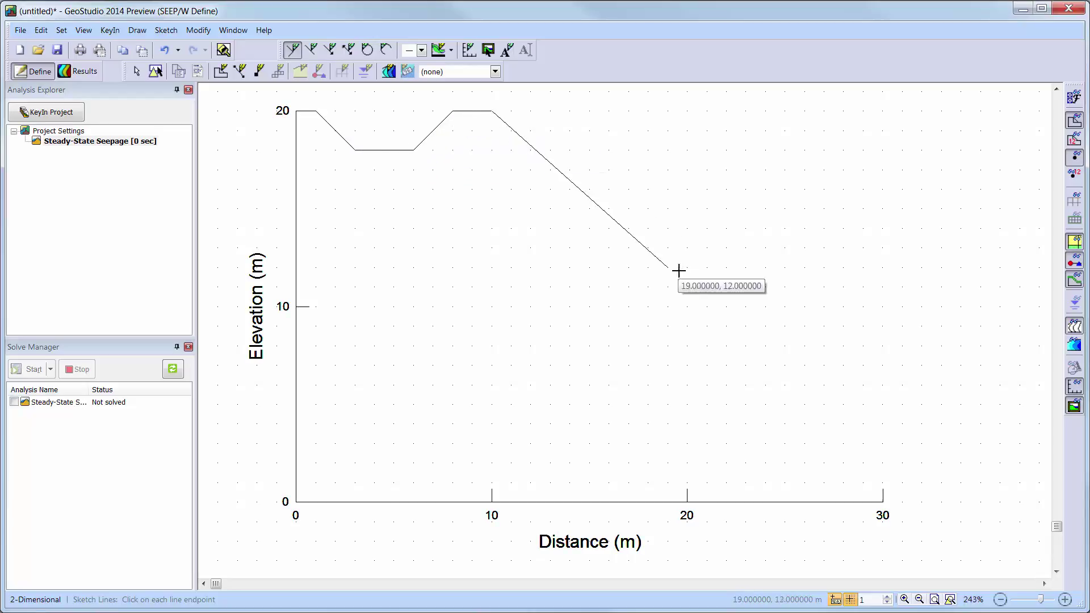
# Continue the outline down to (22,12), across to (29,12), to (29,0), closing at origin.
pyautogui.click(726, 268)
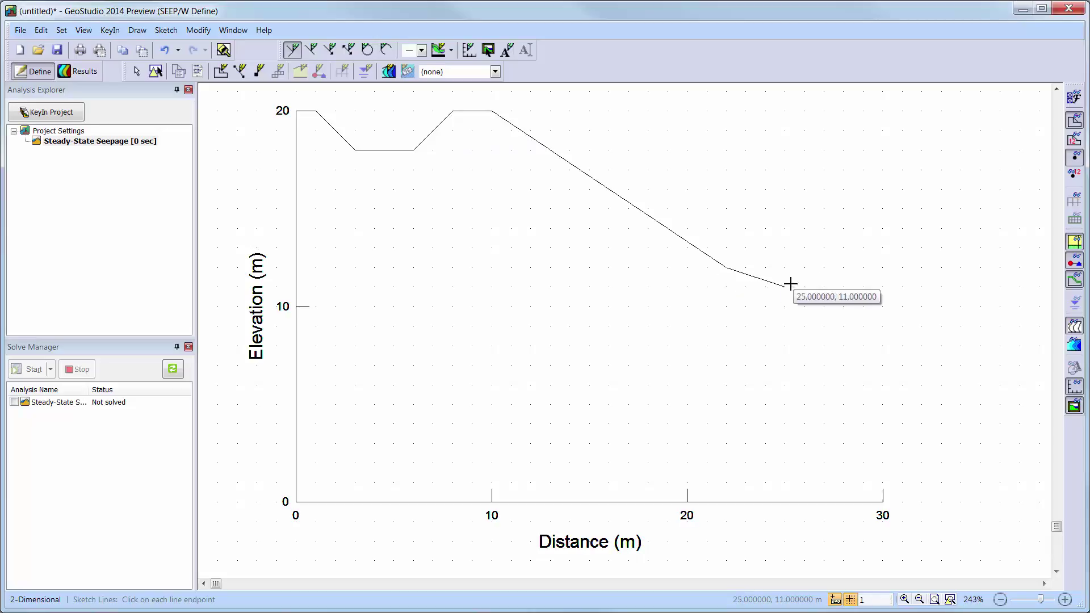
pyautogui.click(863, 268)
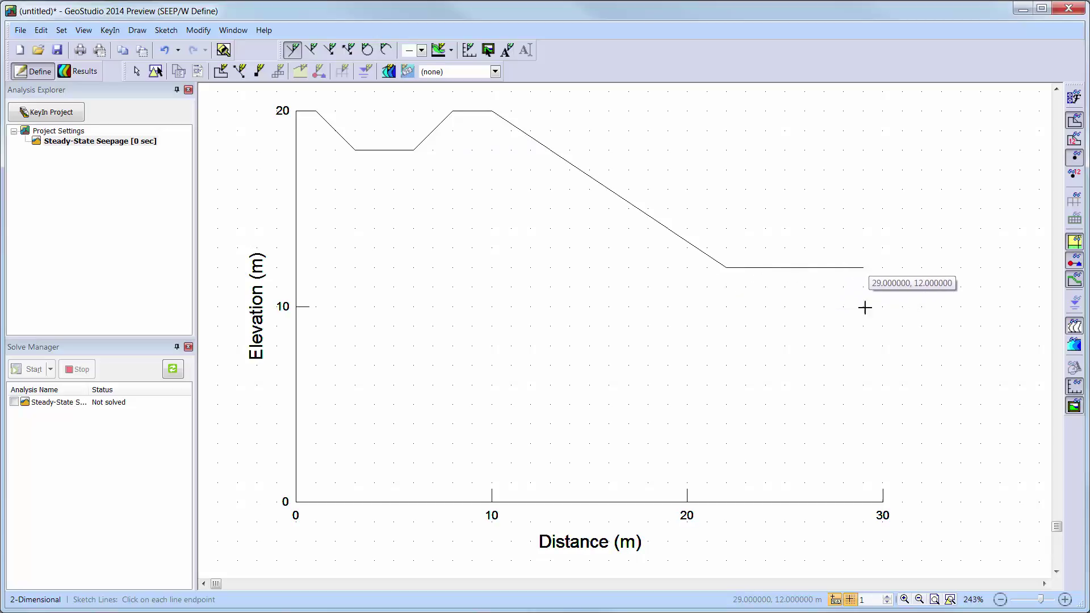
pyautogui.click(863, 501)
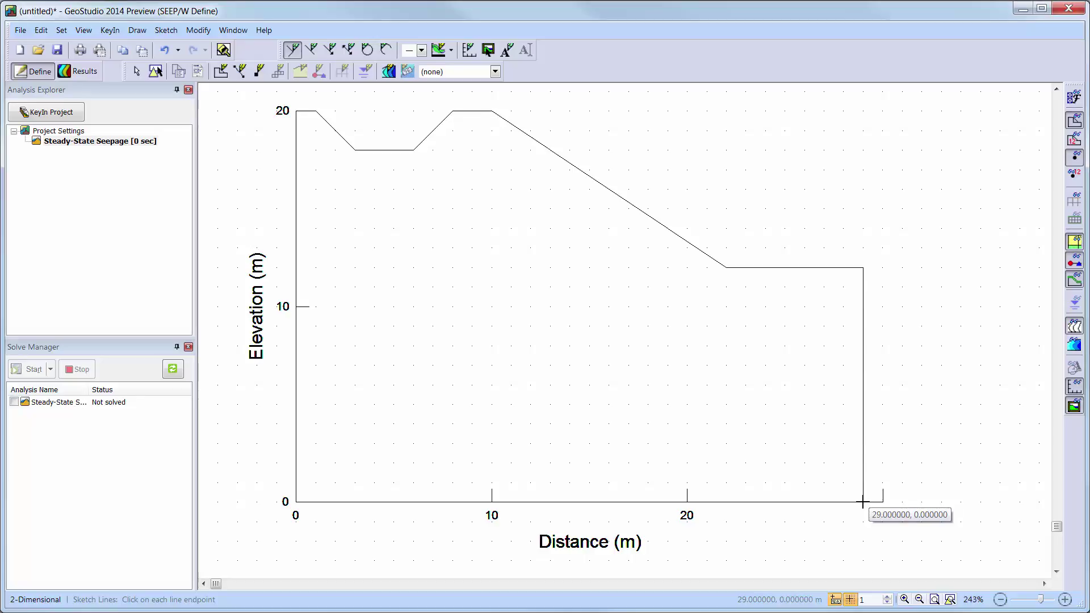
pyautogui.click(302, 501)
pyautogui.press('Escape')
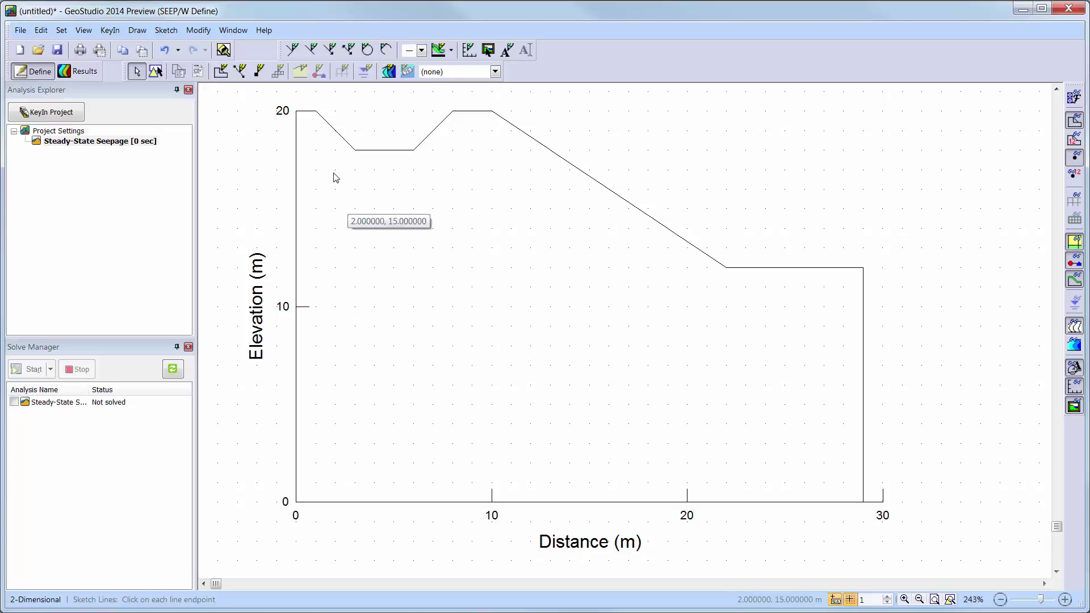
# Sketch the pond water line from (2, 19) along the pond floor to (7, 19).
pyautogui.click(311, 50)
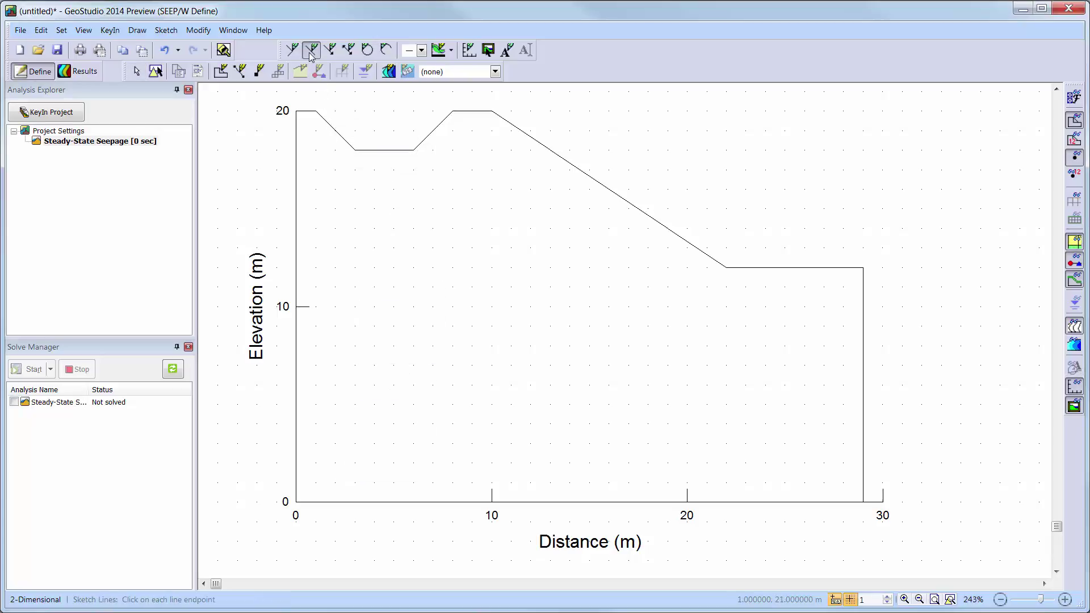
pyautogui.click(336, 131)
pyautogui.click(355, 150)
pyautogui.click(414, 150)
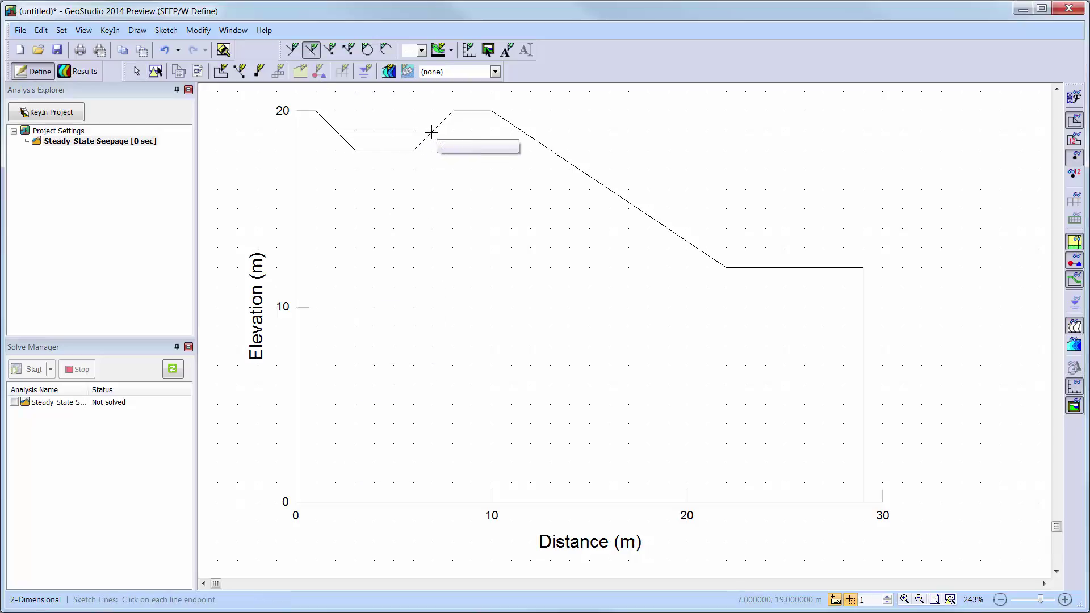
pyautogui.click(432, 131)
pyautogui.press('Escape')
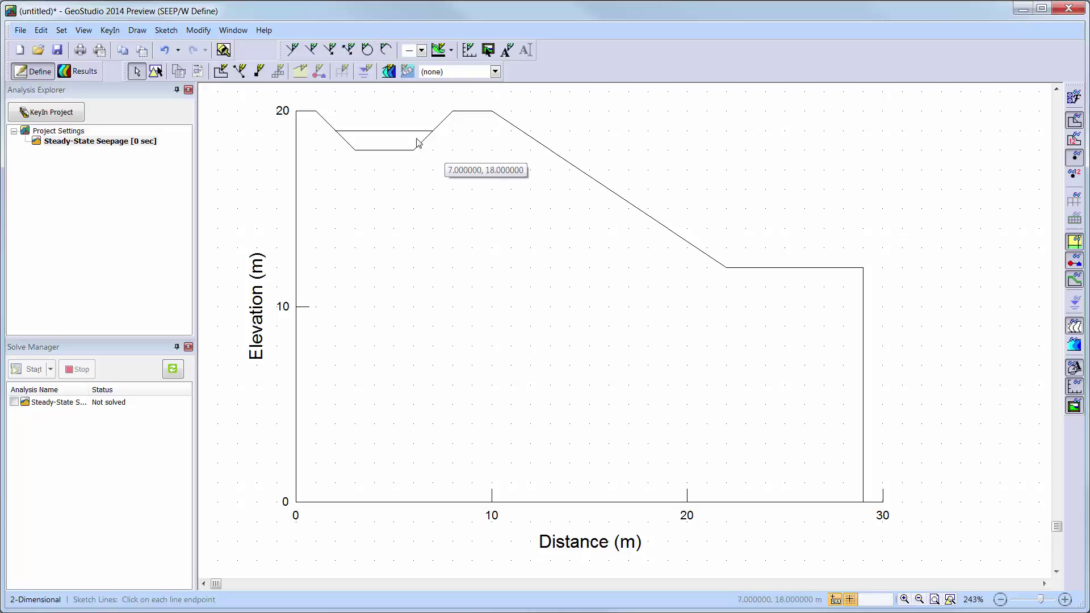
# Sketch a 1 m-radius circle centred at (20, 11) with its edge at (21, 11).
pyautogui.click(368, 50)
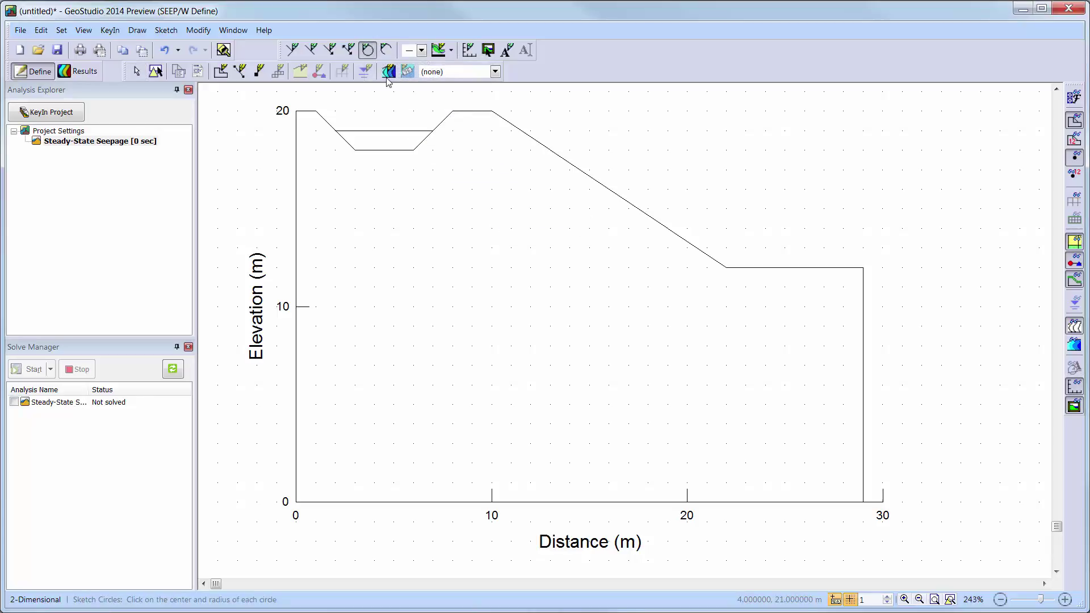
pyautogui.click(688, 287)
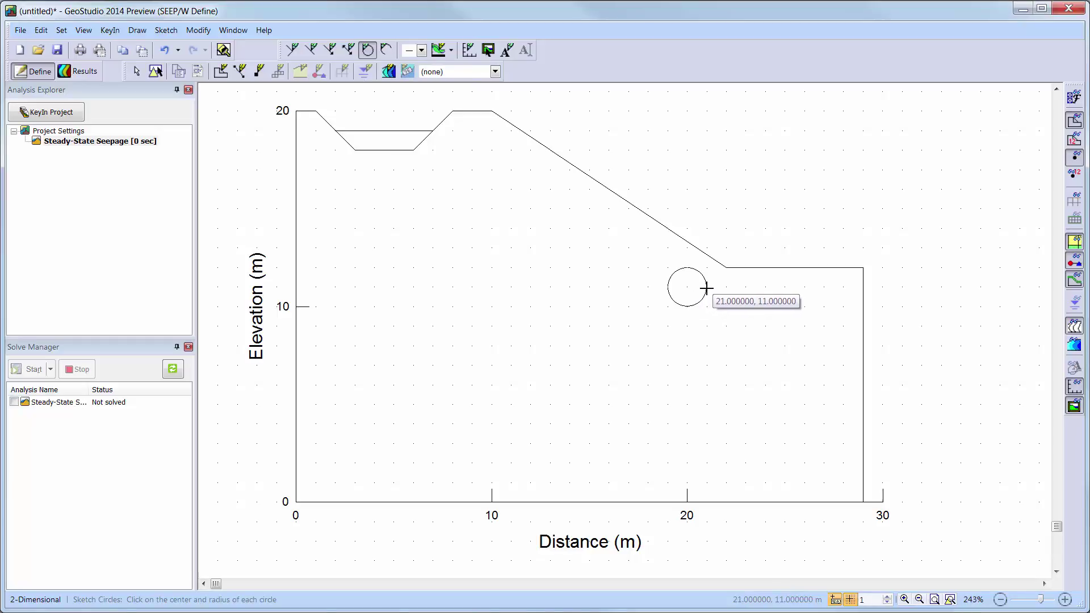
pyautogui.click(707, 289)
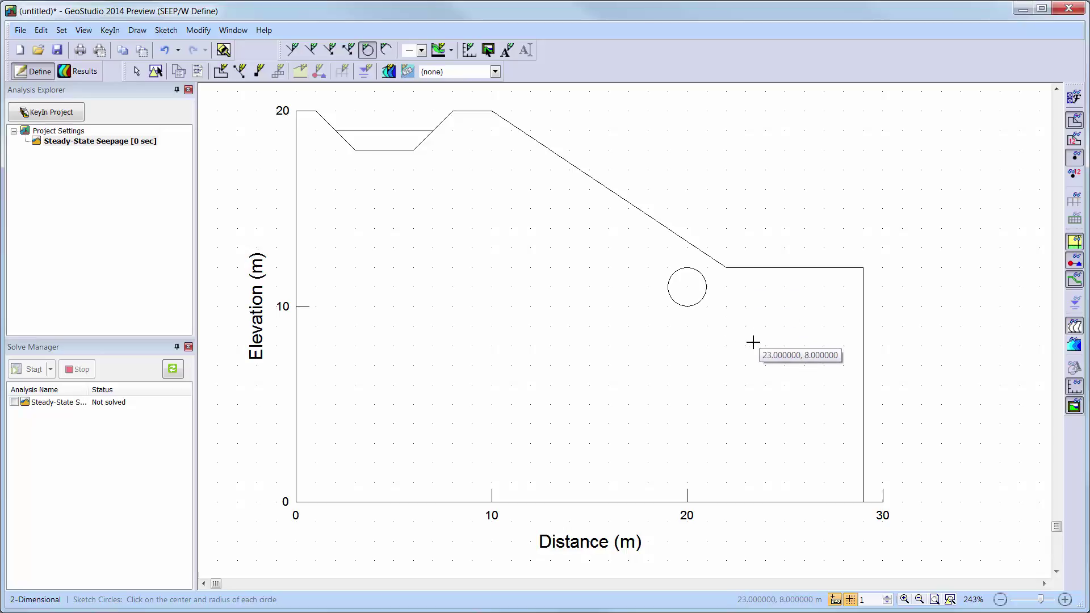
pyautogui.press('Escape')
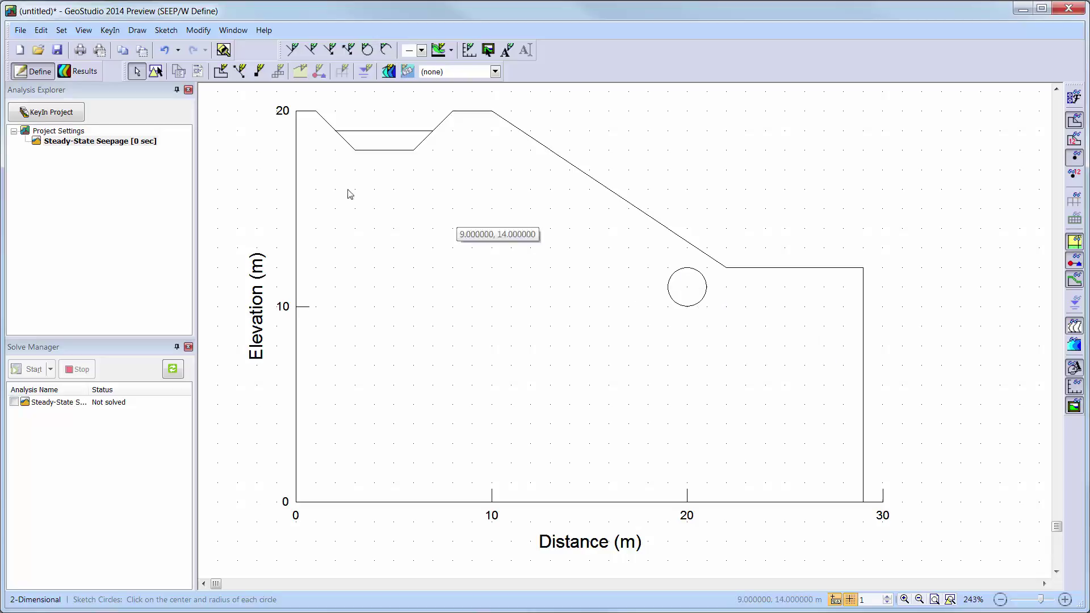
# Draw region 1 through the outline vertices from (0,0), pond and slope, to (29,0), closing at origin.
pyautogui.click(219, 73)
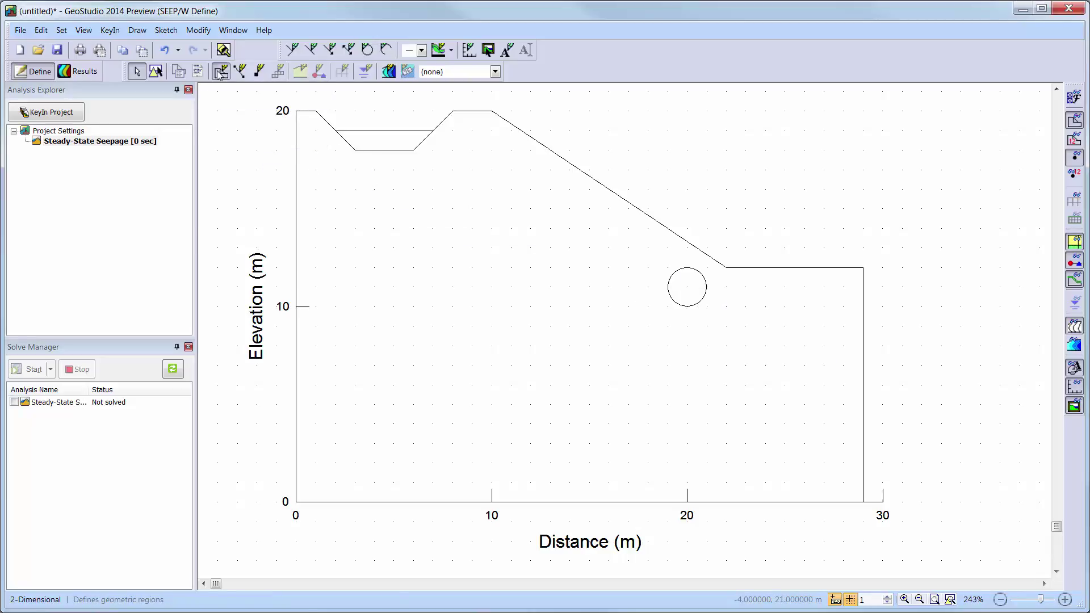
pyautogui.click(296, 501)
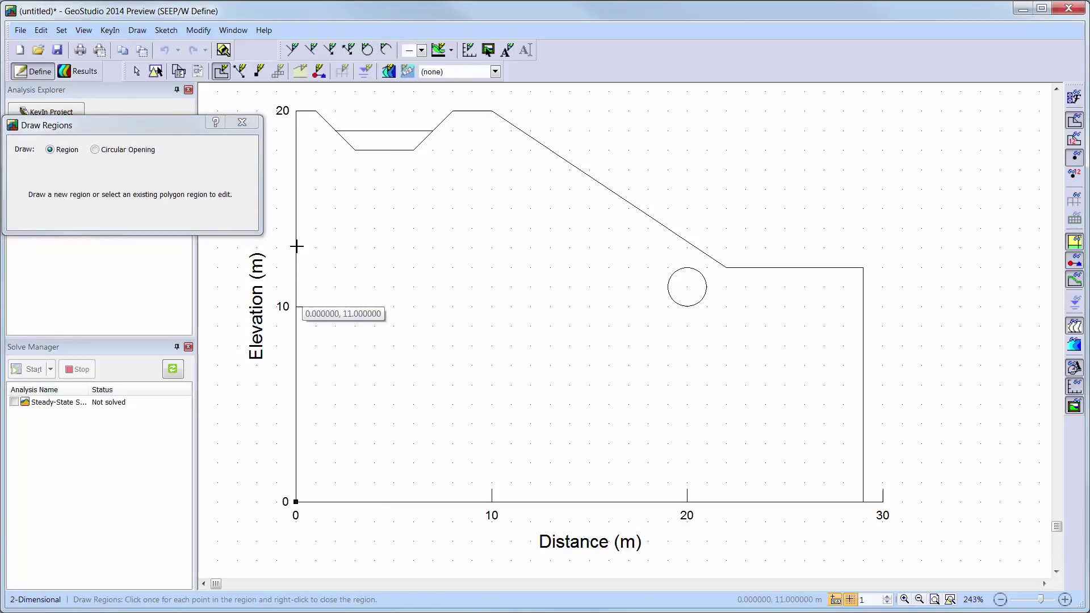
pyautogui.click(295, 110)
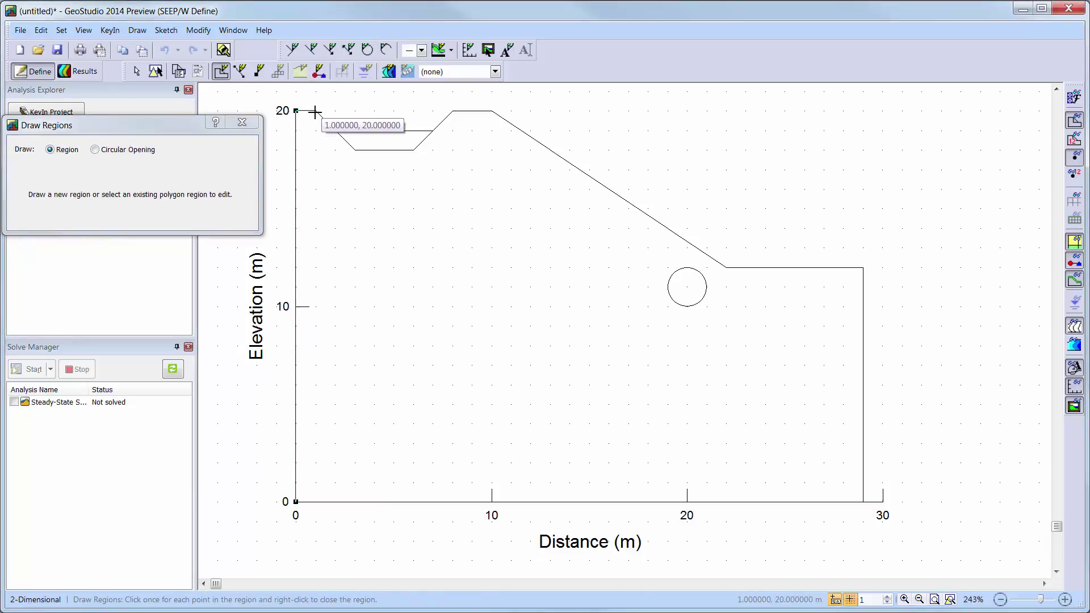
pyautogui.click(316, 110)
pyautogui.click(355, 150)
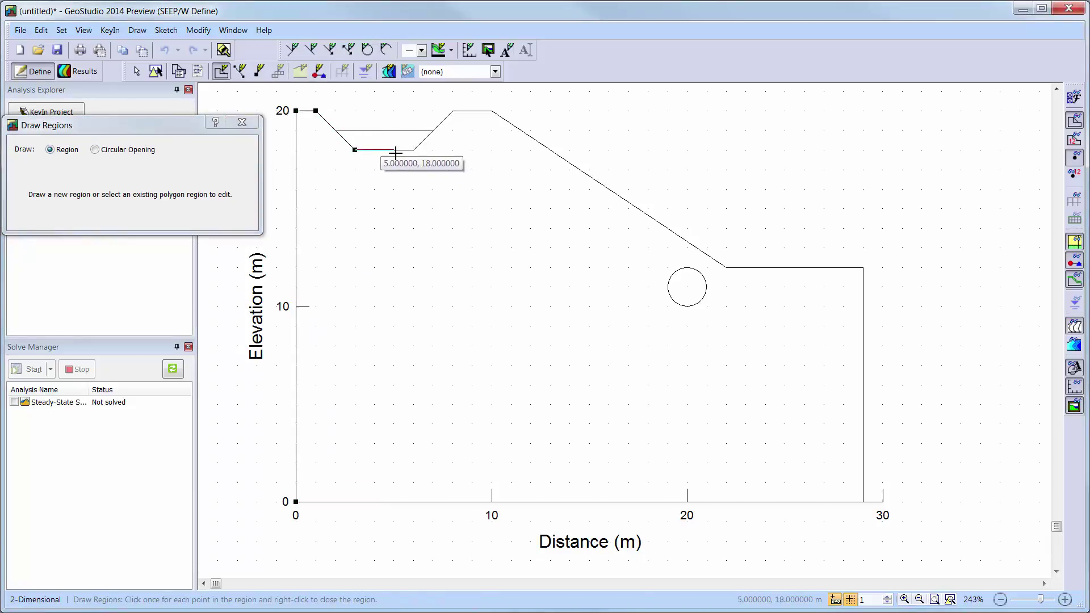
pyautogui.click(414, 149)
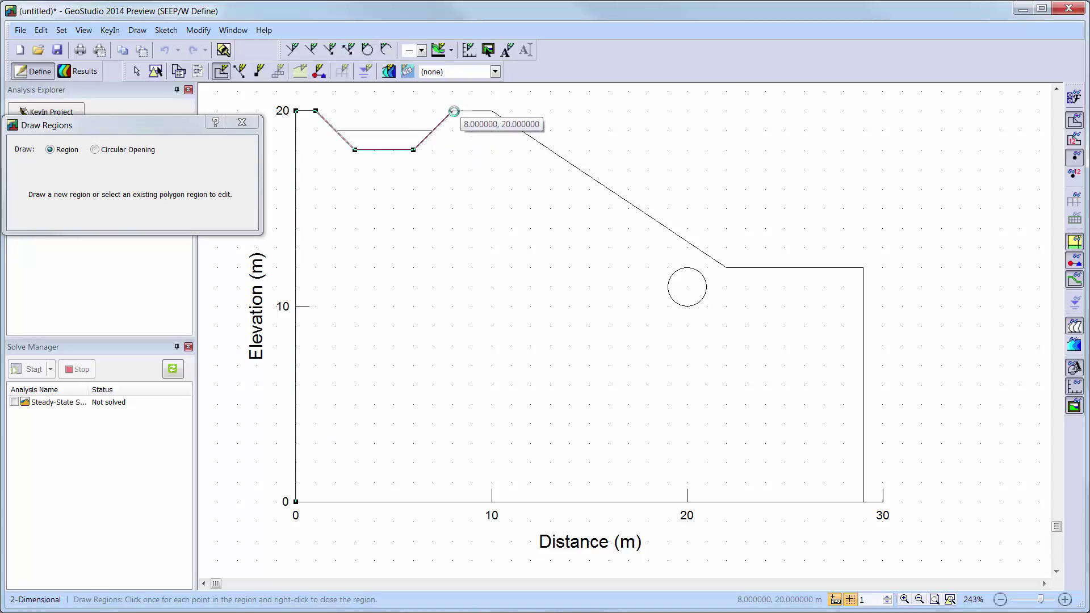
pyautogui.click(455, 111)
pyautogui.click(492, 110)
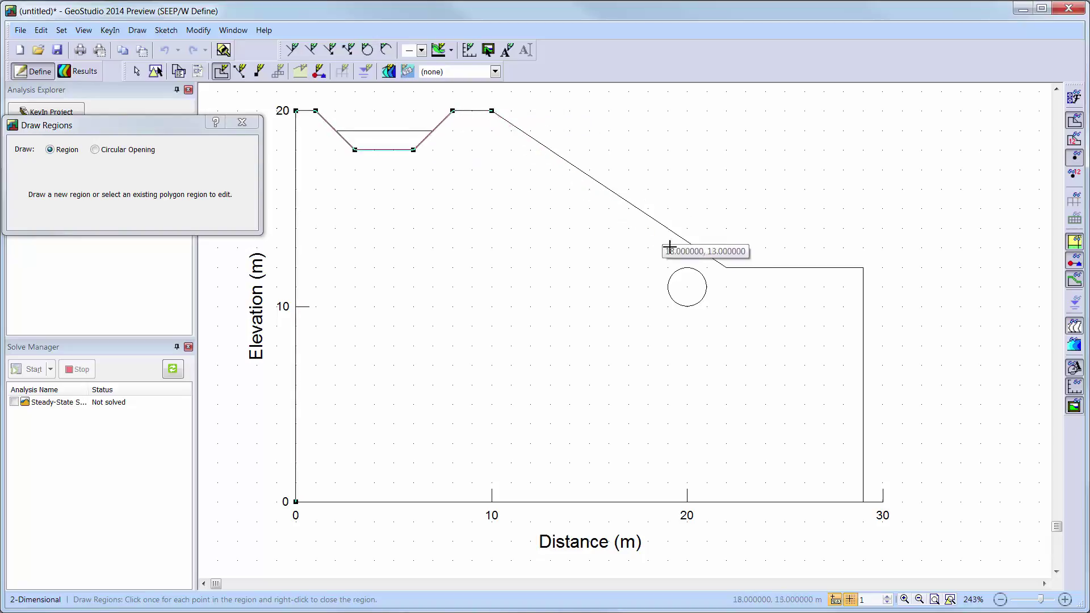
pyautogui.click(726, 267)
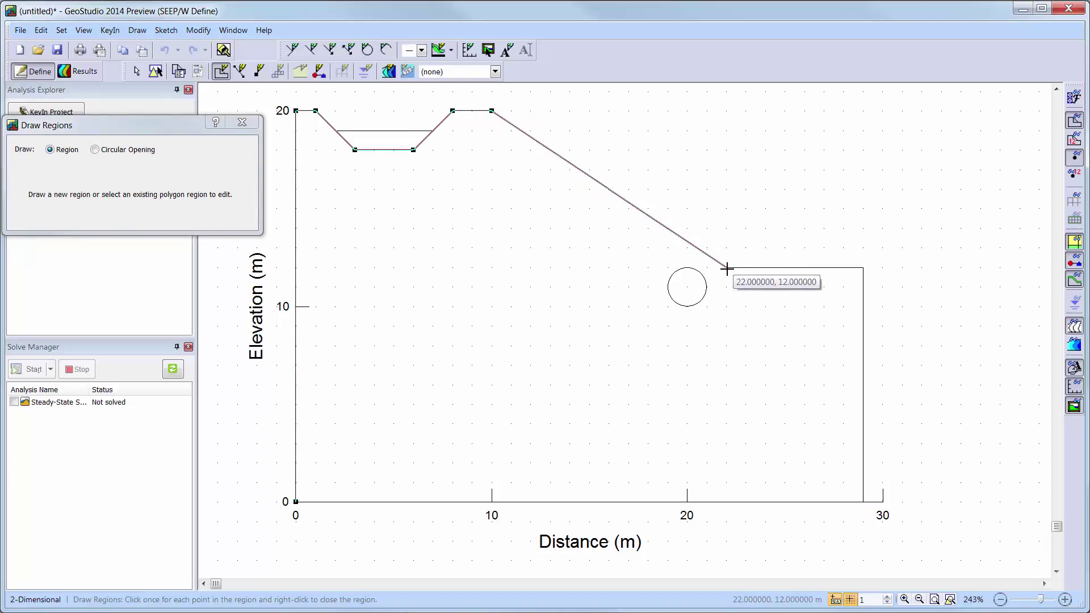
pyautogui.click(863, 267)
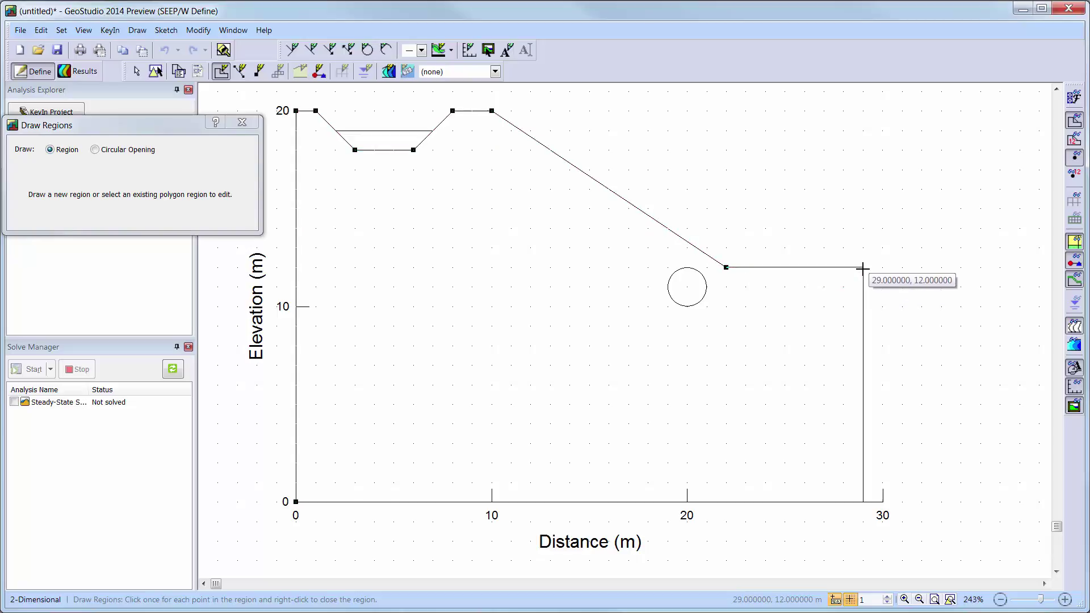
pyautogui.click(863, 501)
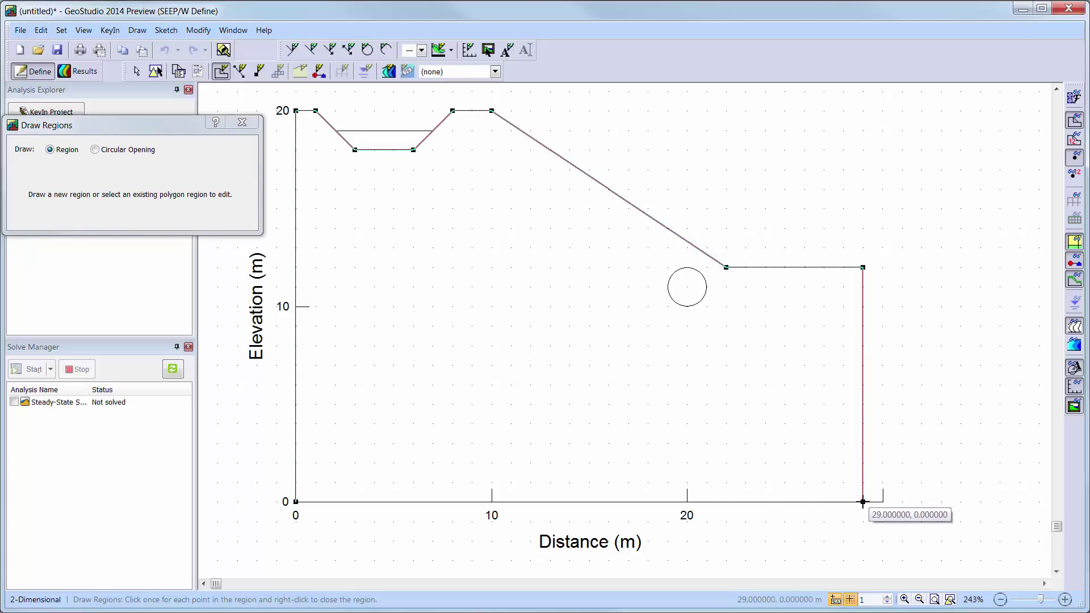
pyautogui.click(296, 502)
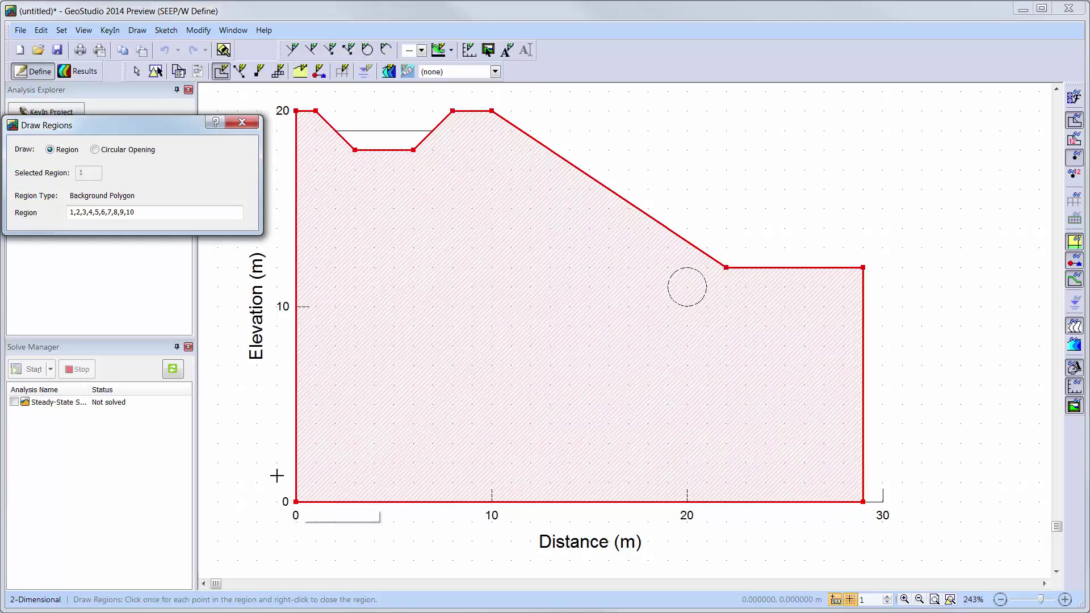
# Draw a circular opening region centred at (20, 11) with its edge on the sketched circle.
pyautogui.click(94, 149)
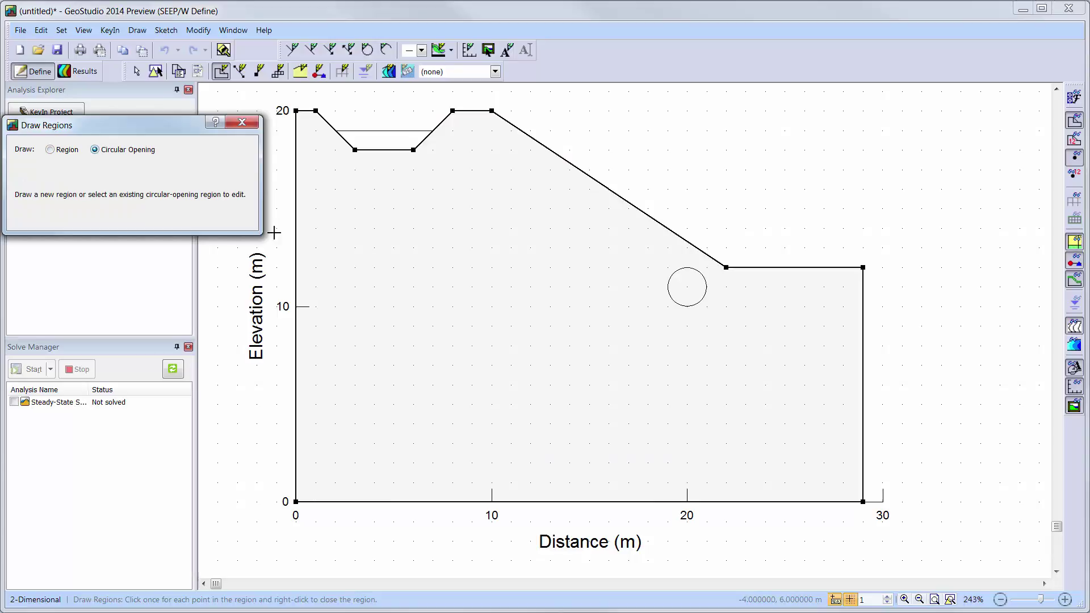
pyautogui.click(688, 288)
pyautogui.click(704, 287)
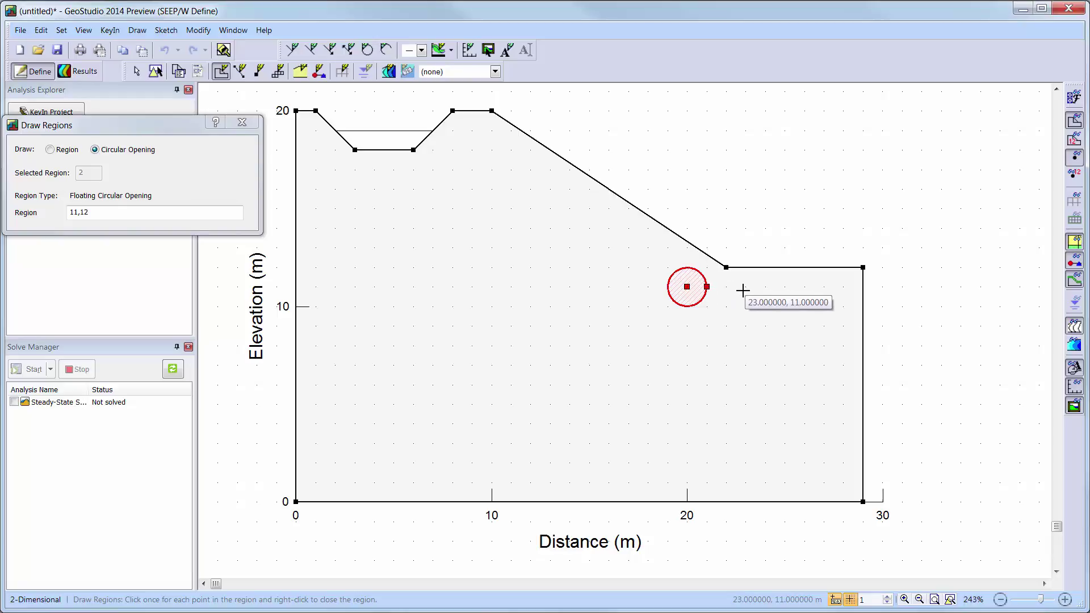
pyautogui.press('Escape')
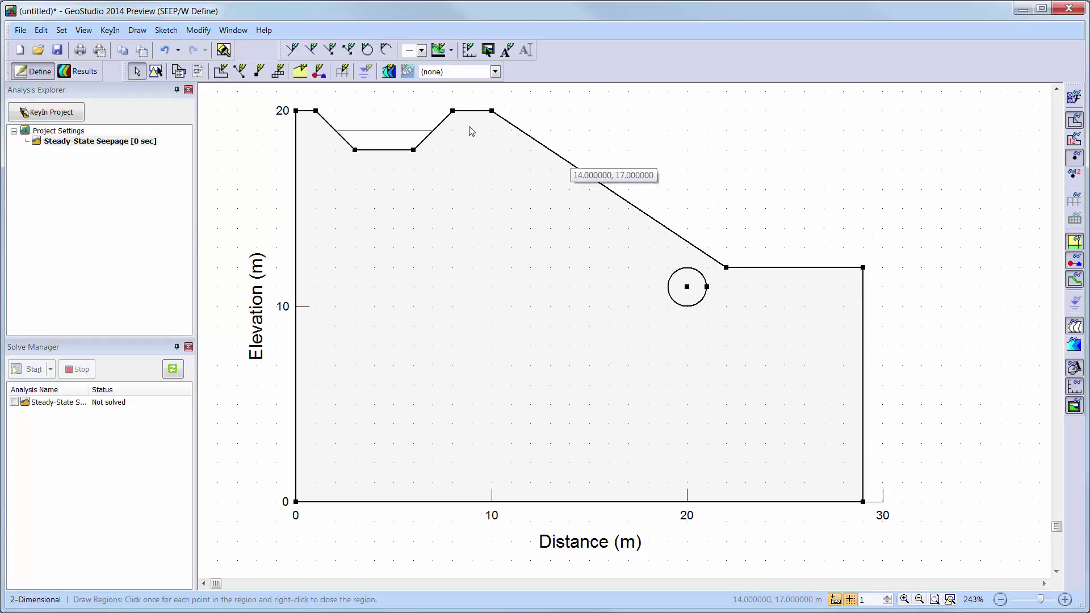
# Open the KeyIn Points coordinate table and display point number labels on the drawing.
pyautogui.click(110, 34)
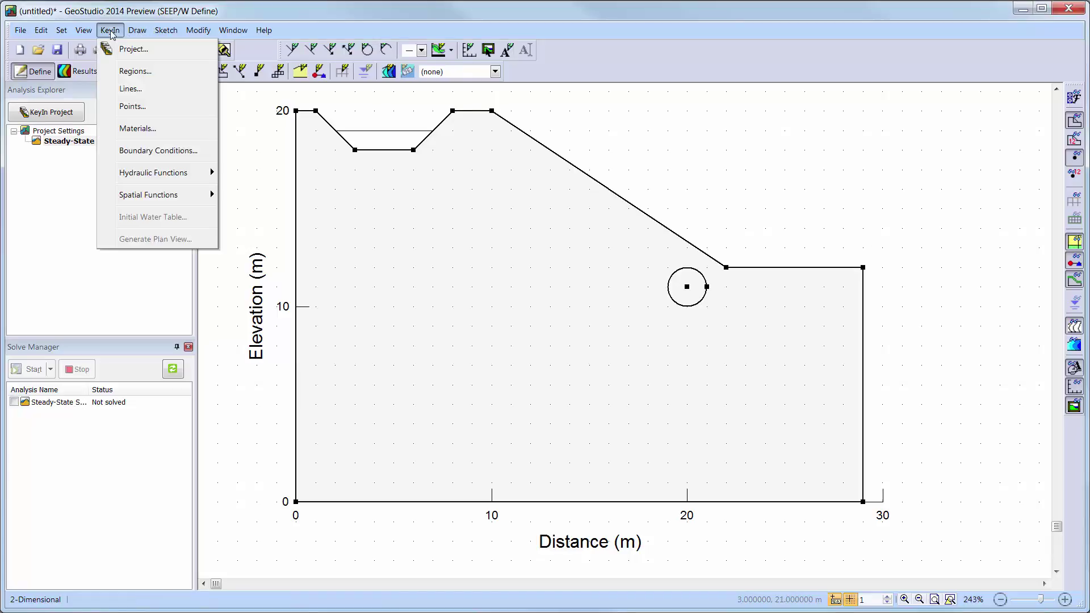
pyautogui.click(108, 106)
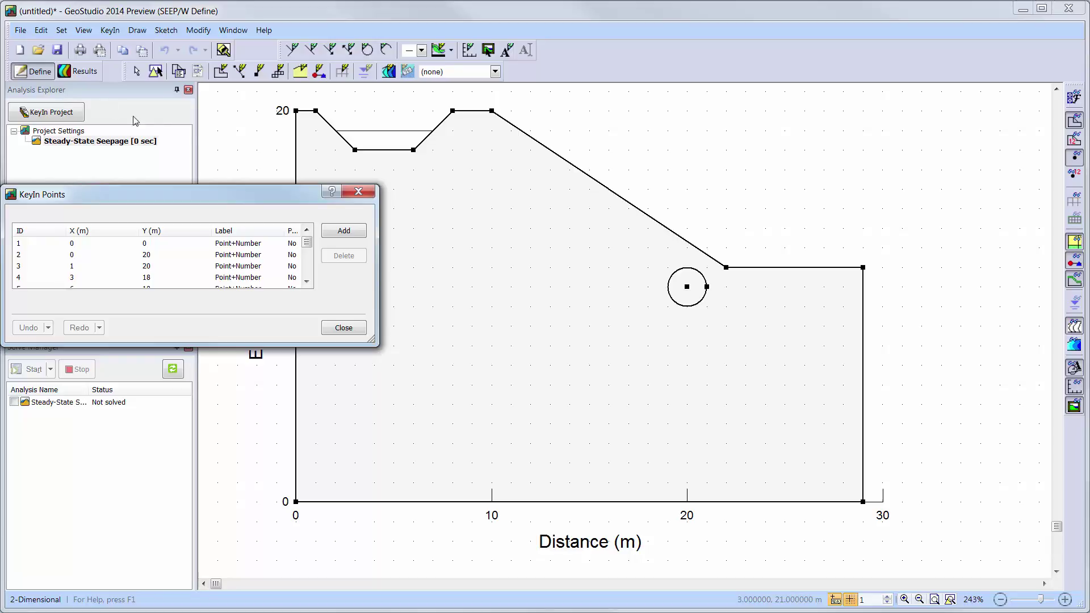
pyautogui.click(1074, 176)
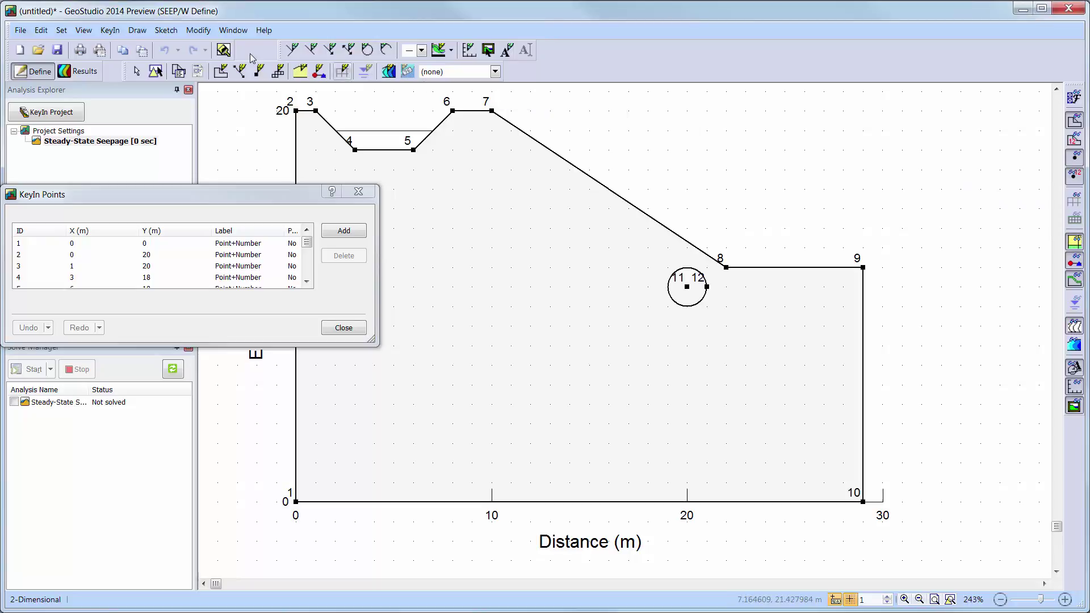
# In the KeyIn Points table, change point 12's X coordinate to 20.5.
pyautogui.click(82, 31)
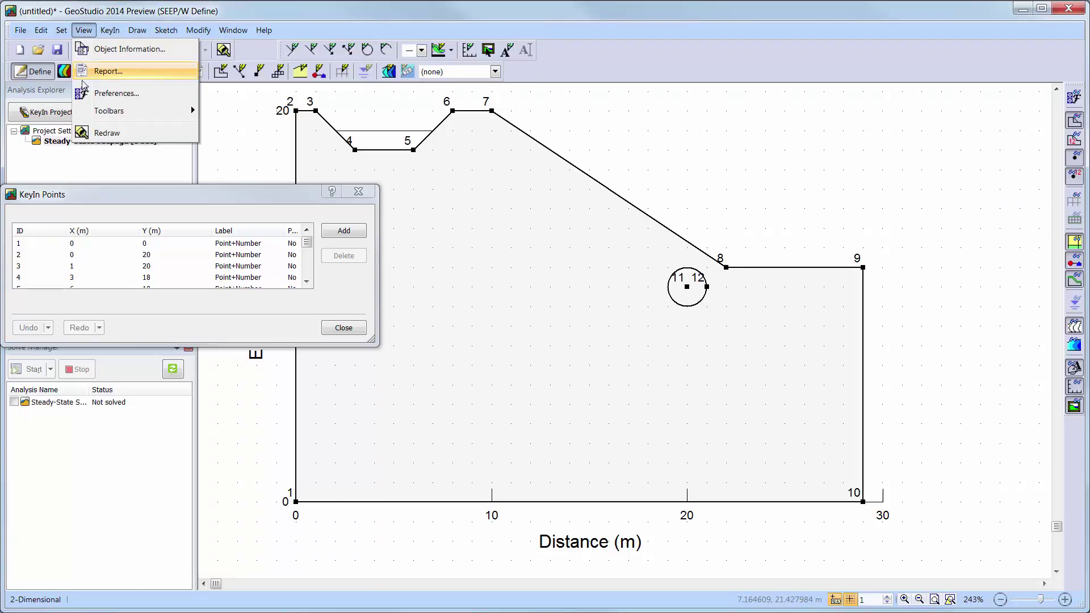
pyautogui.moveTo(89, 114)
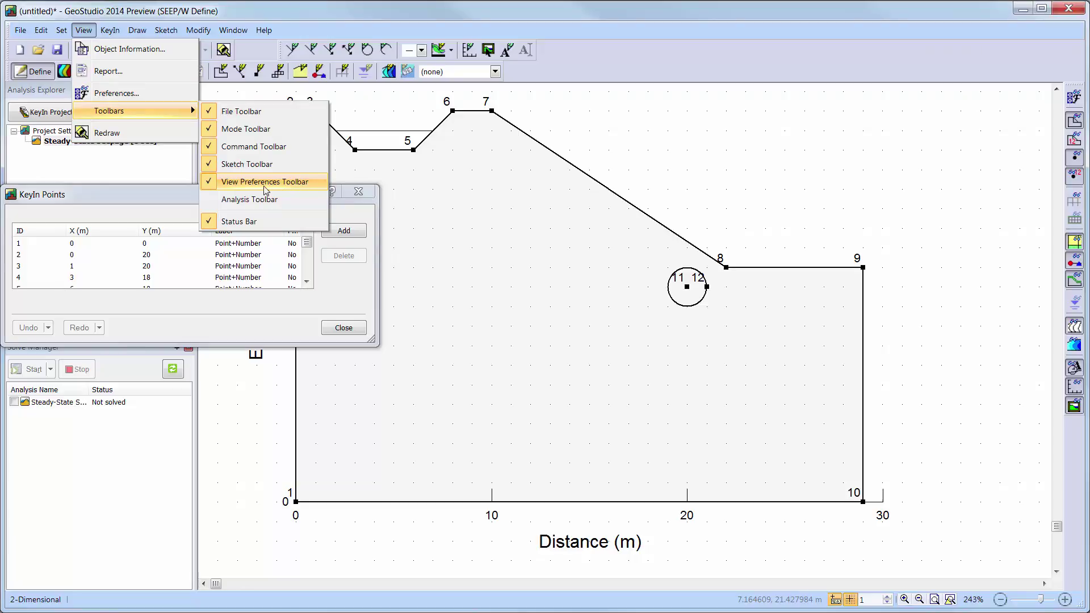
pyautogui.click(173, 191)
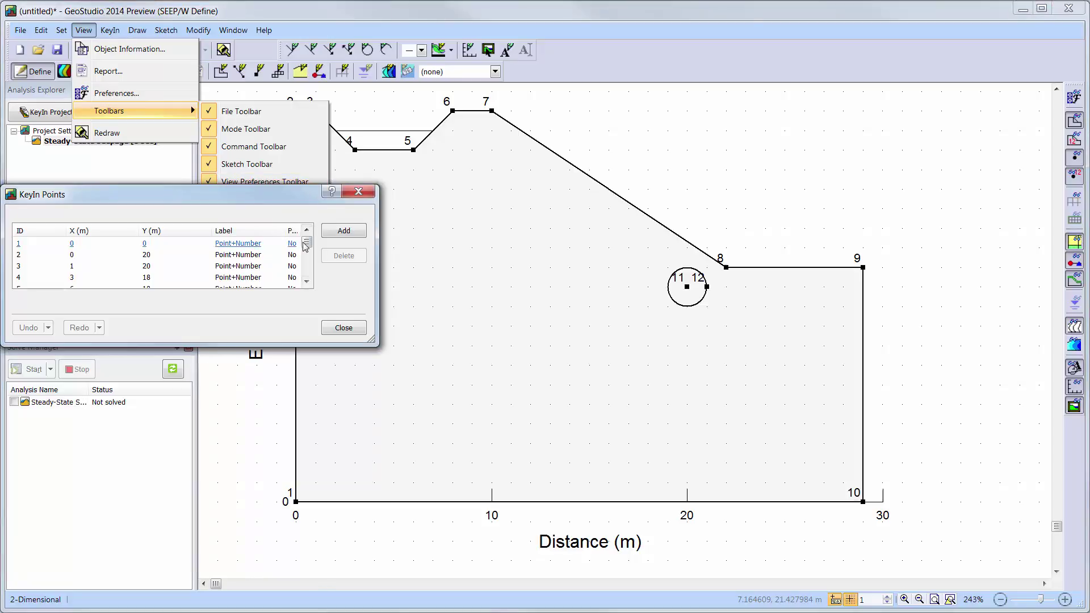
pyautogui.scroll(-3, 305, 282)
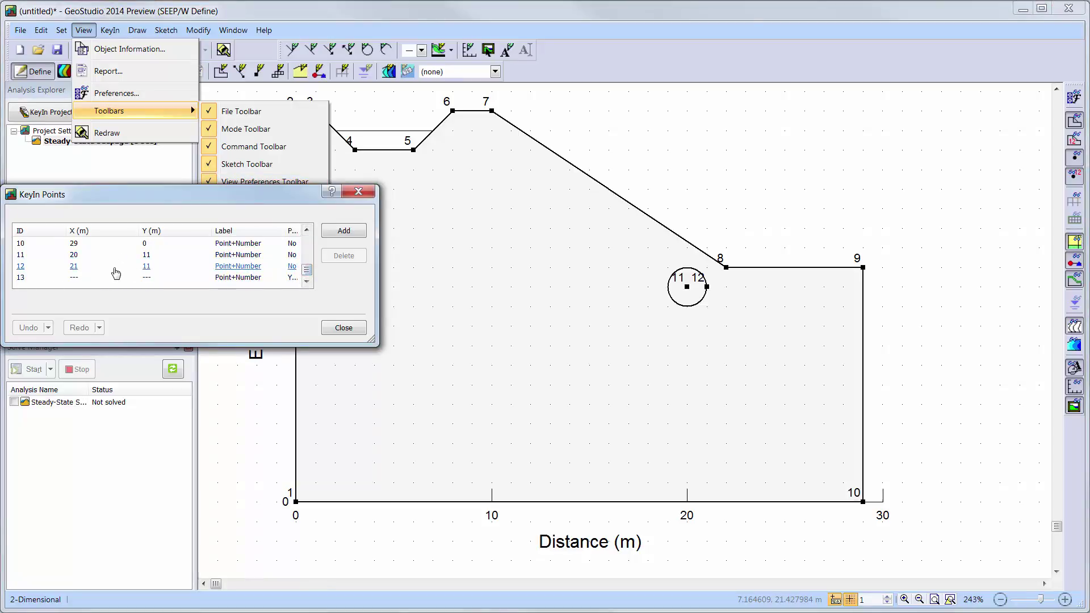
pyautogui.click(96, 265)
pyautogui.click(66, 304)
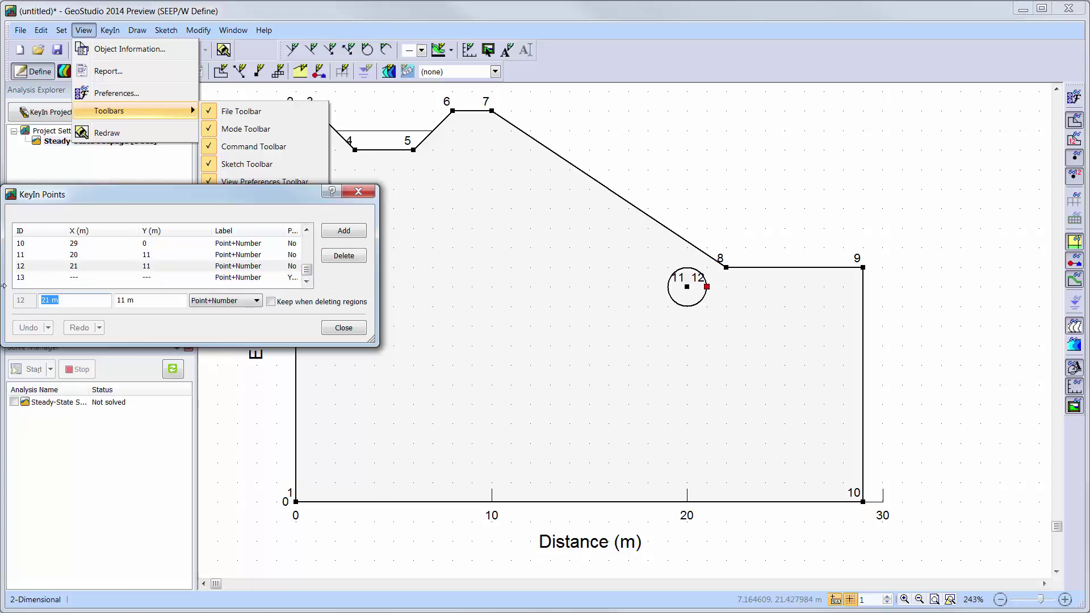
pyautogui.write('20.5')
pyautogui.press('Tab')
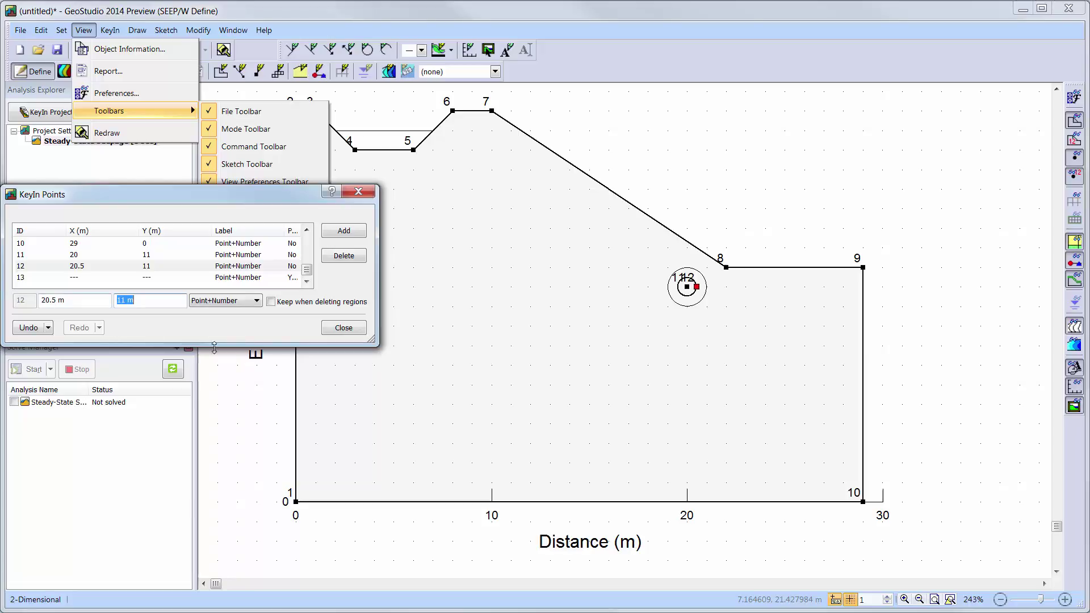
# Close the points table and add point 13 at (2, 19) and point 14 at (7, 19).
pyautogui.click(344, 328)
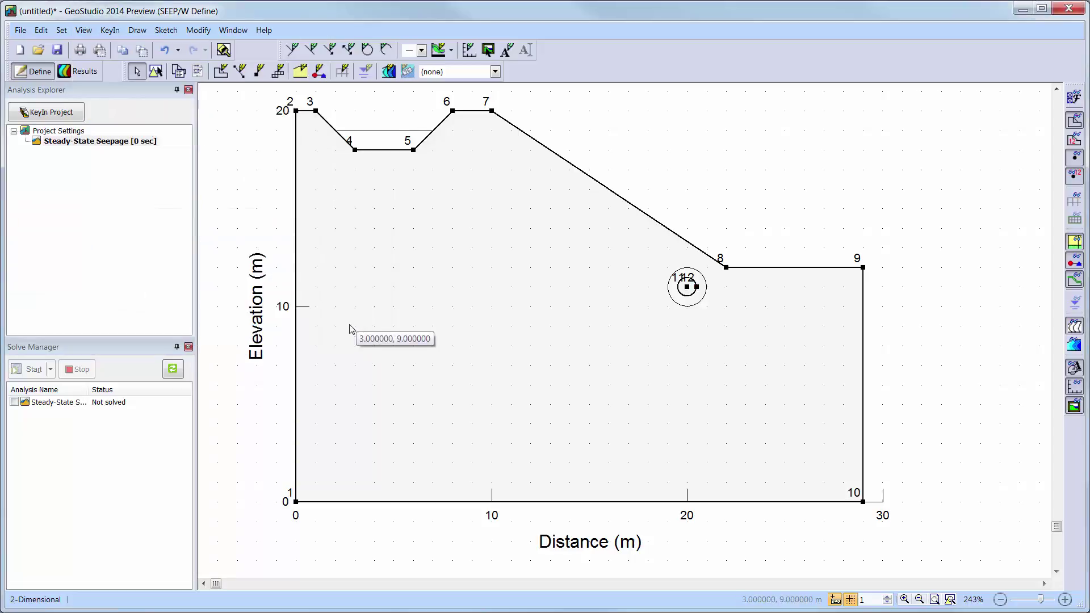
pyautogui.click(259, 72)
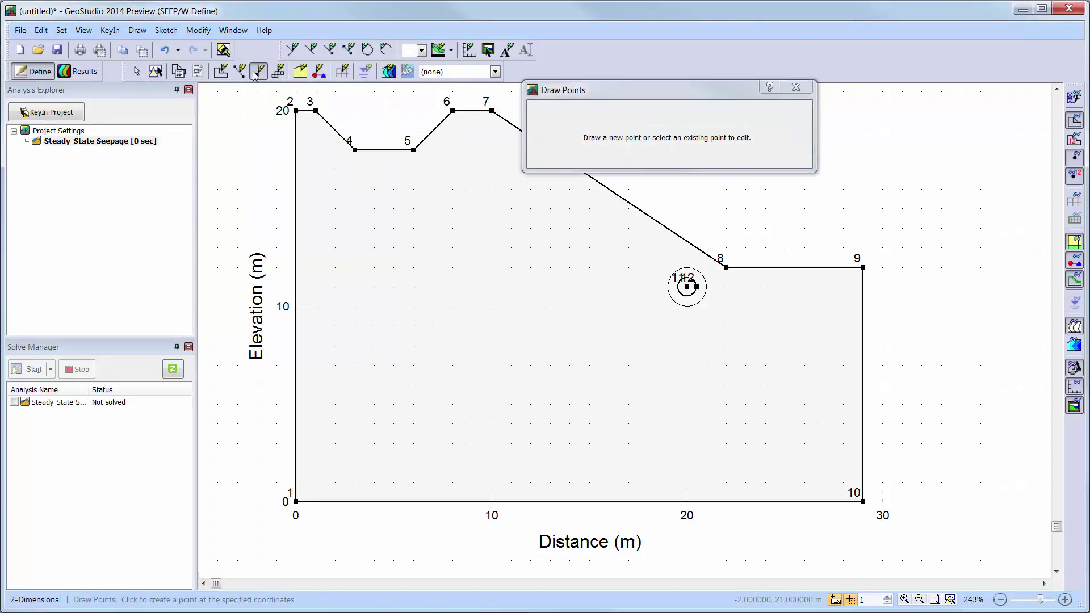
pyautogui.click(335, 131)
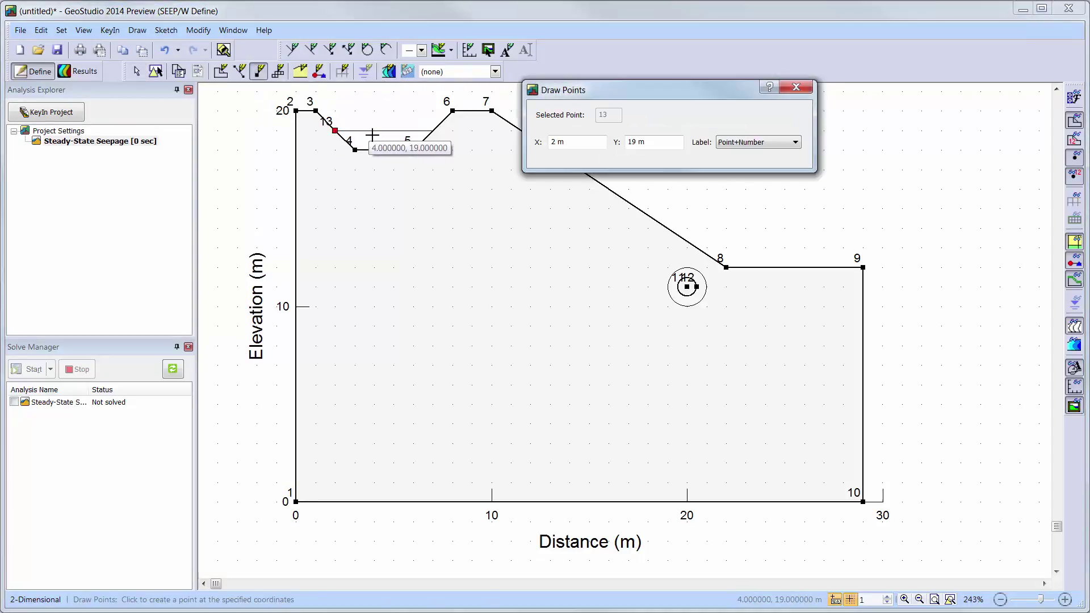
pyautogui.click(433, 132)
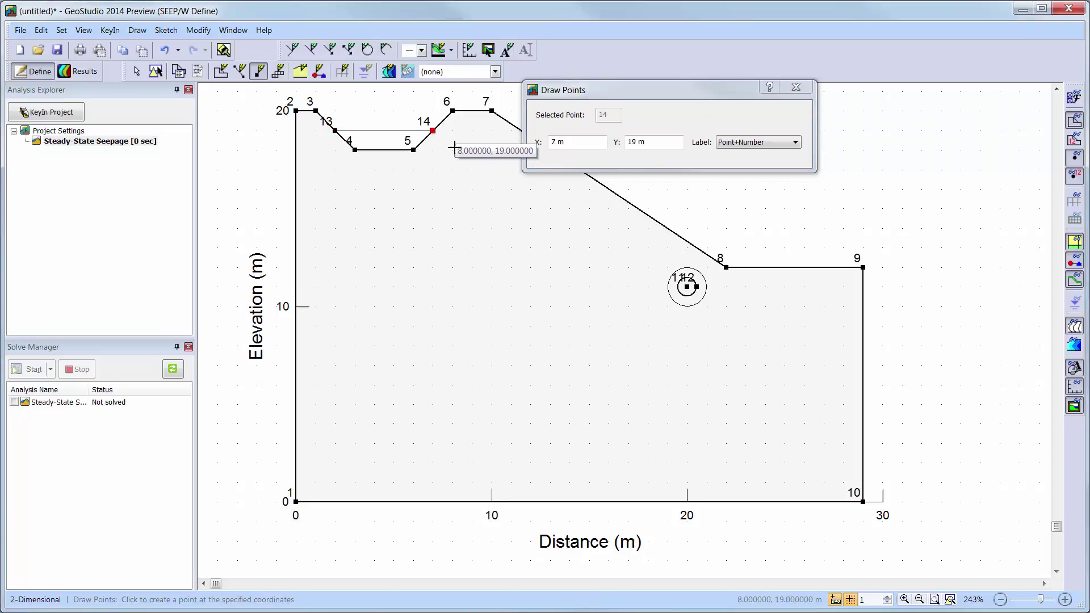
pyautogui.press('Escape')
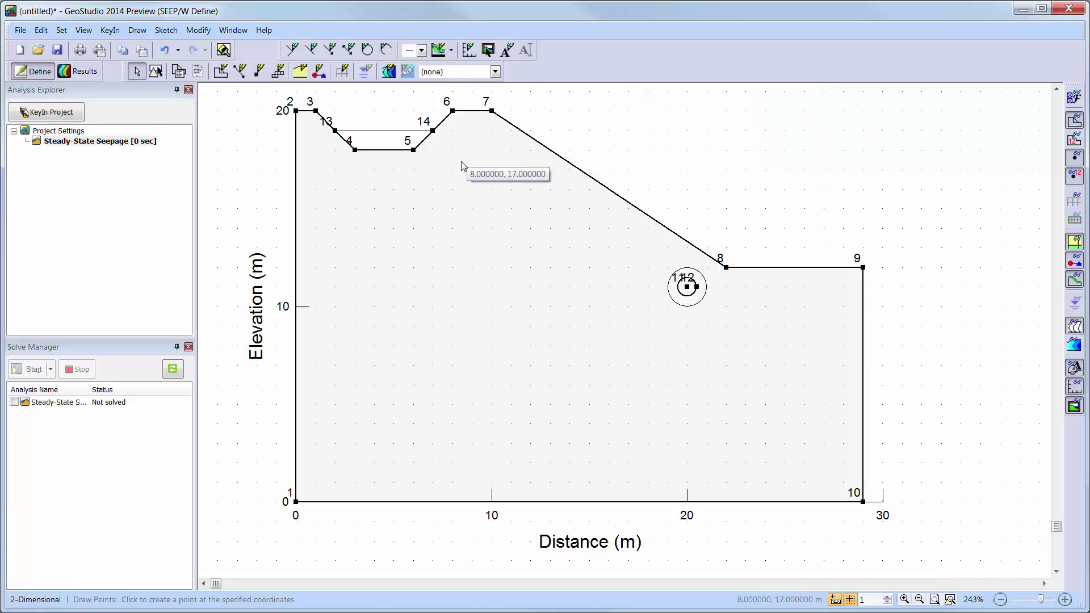